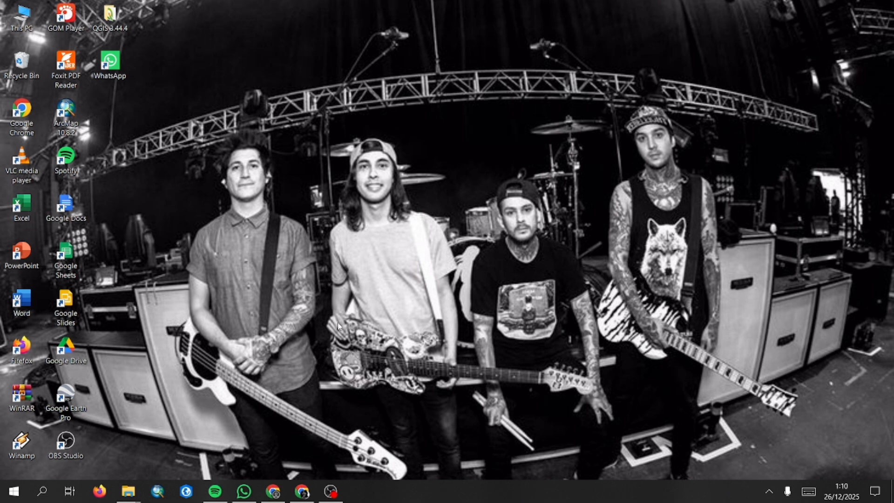
Step: Switch to the Esri Sentinel-2 Land Cover Explorer in the browser and search the map for "Kabupaten Tabanan, Bali"
left_click(271, 488)
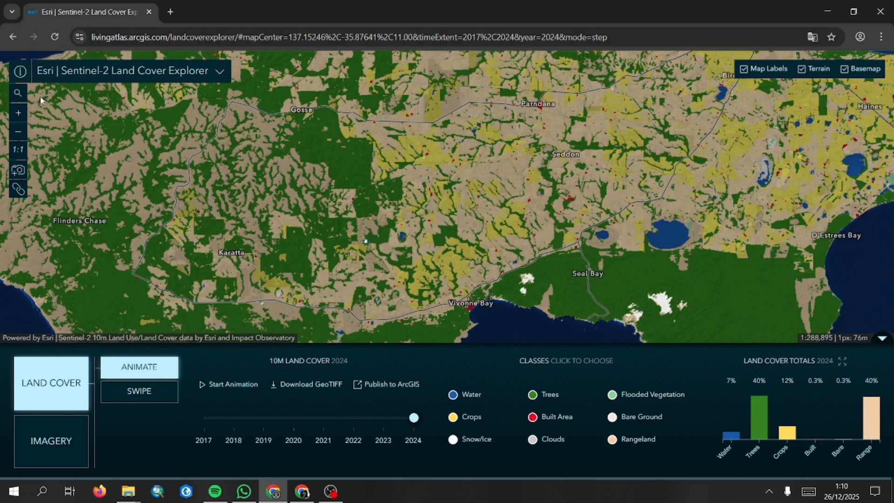
left_click(24, 95)
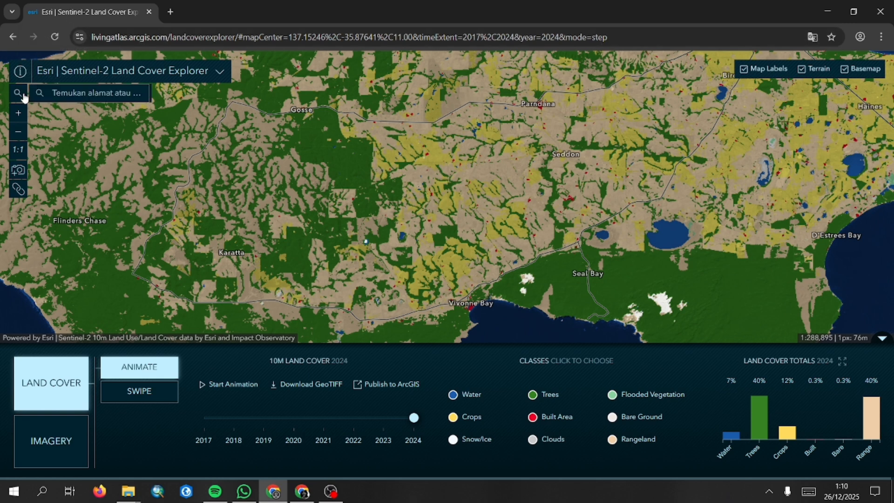
left_click(73, 94)
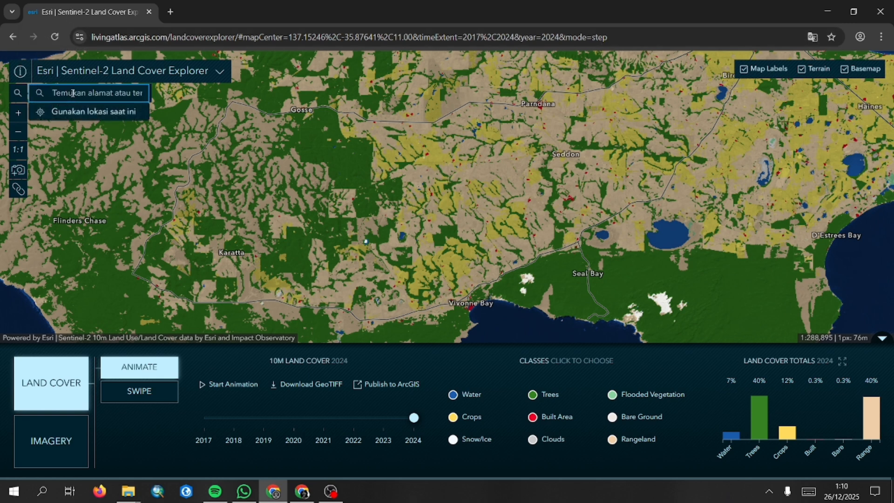
type("Kabupa")
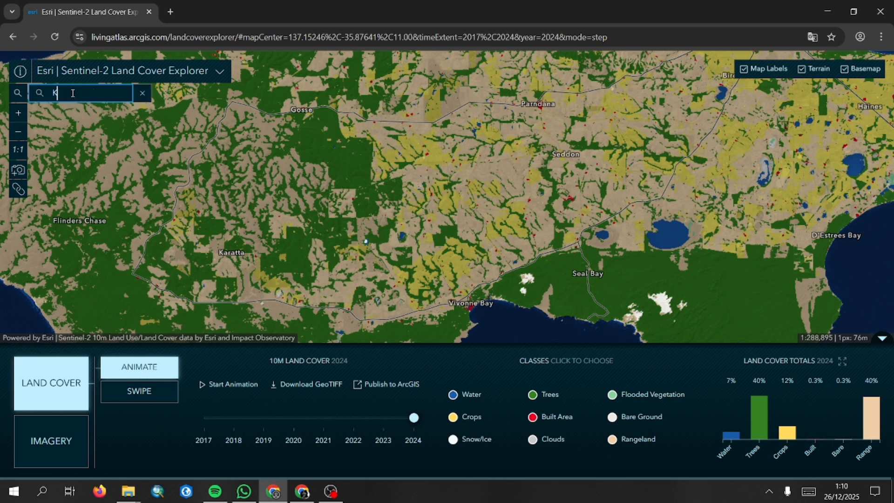
type("ten Tabanan, Bali")
key("Return")
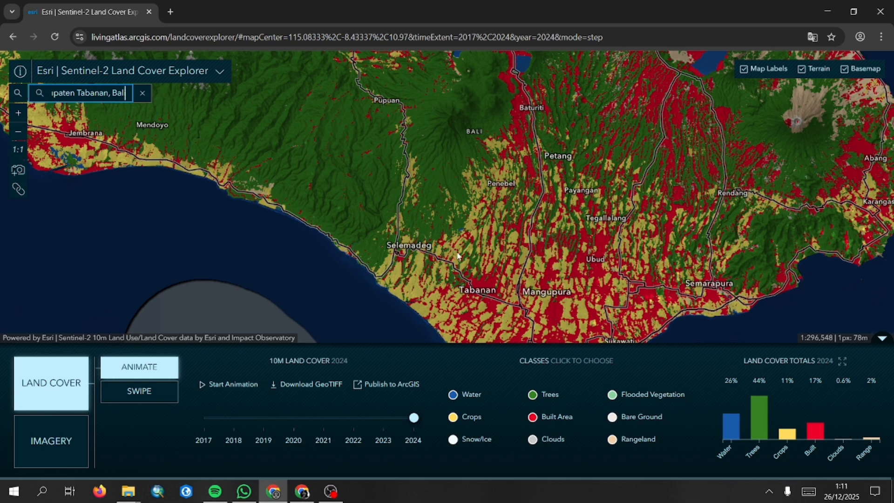
Step: Open the land cover GeoTIFF download map and select the tile covering Tabanan, Bali
left_click(315, 386)
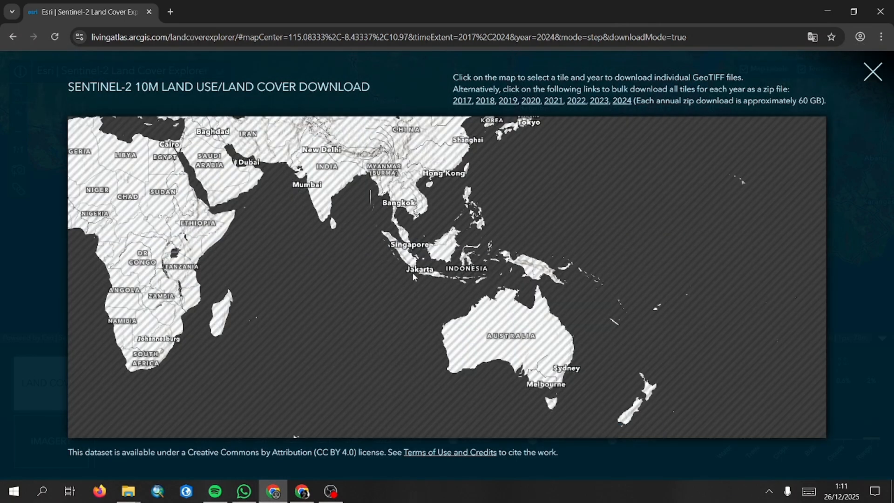
scroll(415, 273, "up", 5)
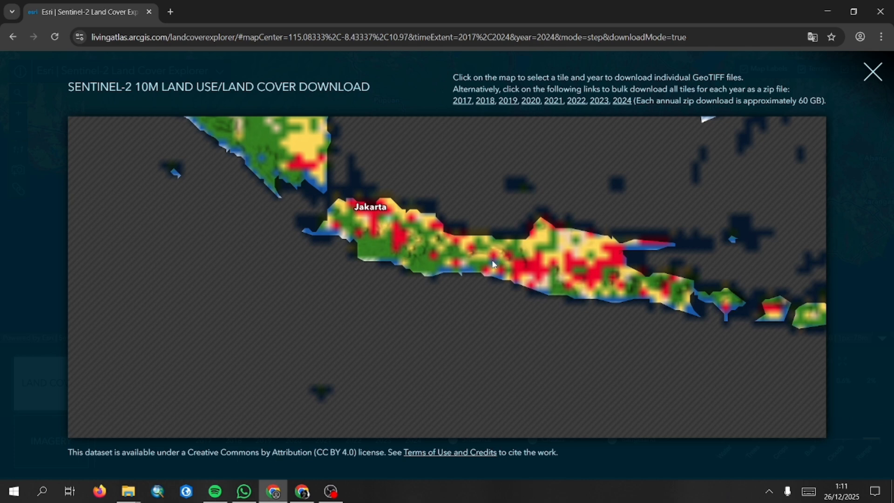
scroll(494, 260, "up", 3)
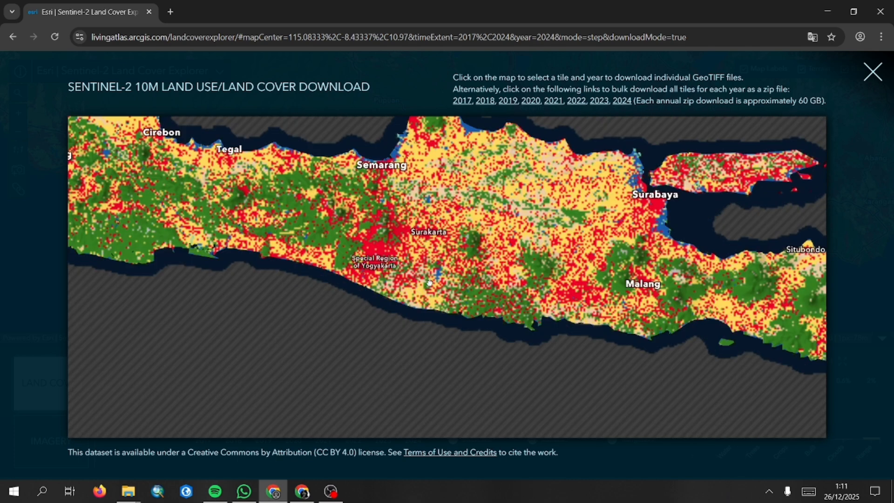
scroll(429, 282, "down", 2)
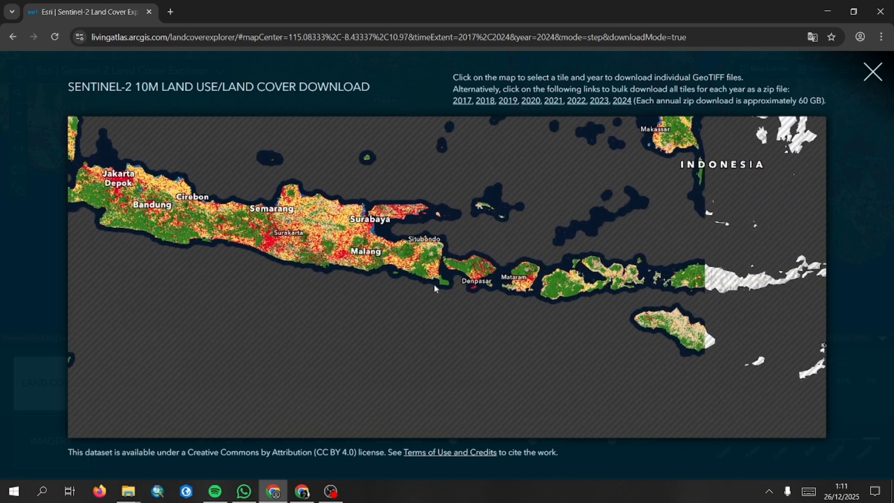
scroll(465, 283, "up", 5)
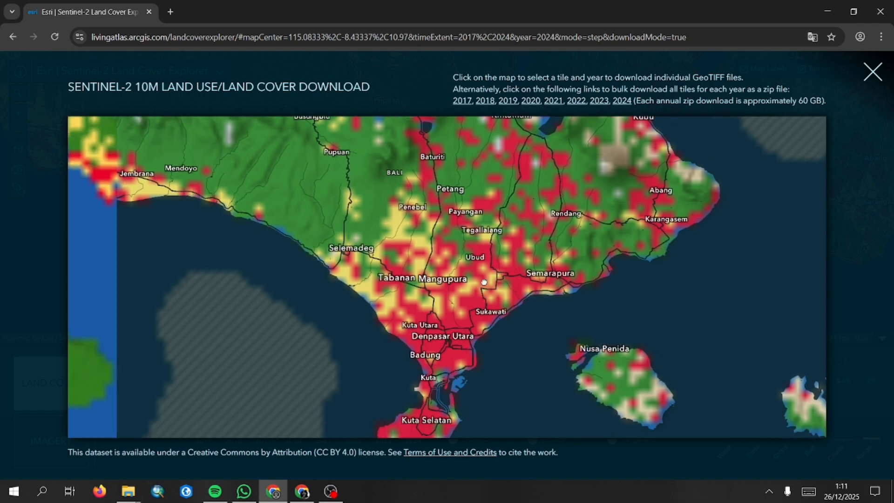
left_click_drag(484, 282, 553, 261)
scroll(458, 272, "up", 1)
scroll(458, 273, "down", 1)
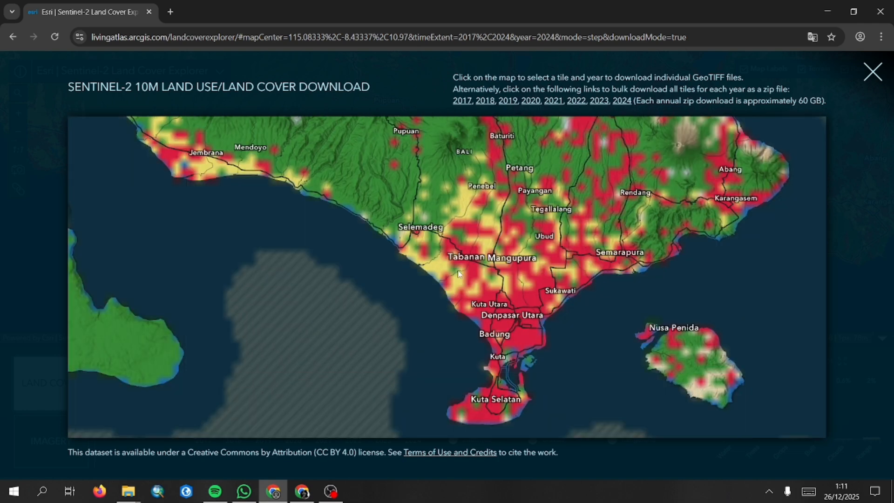
scroll(458, 273, "down", 1)
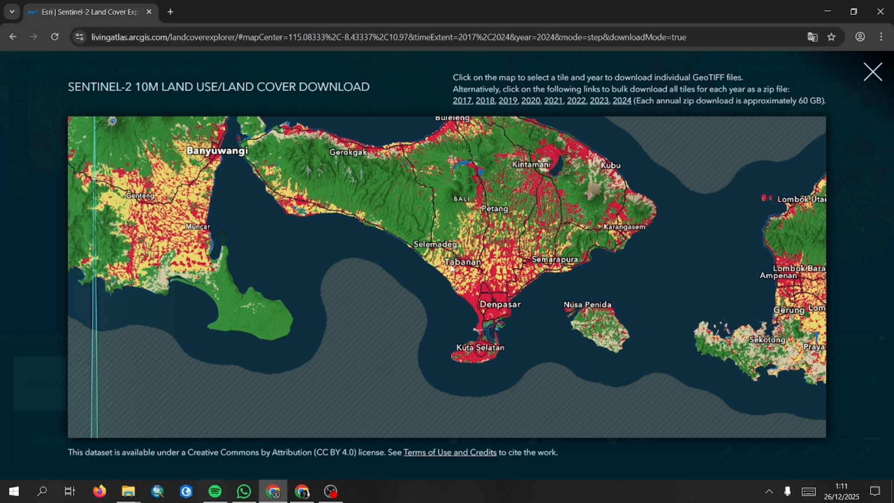
left_click(452, 268)
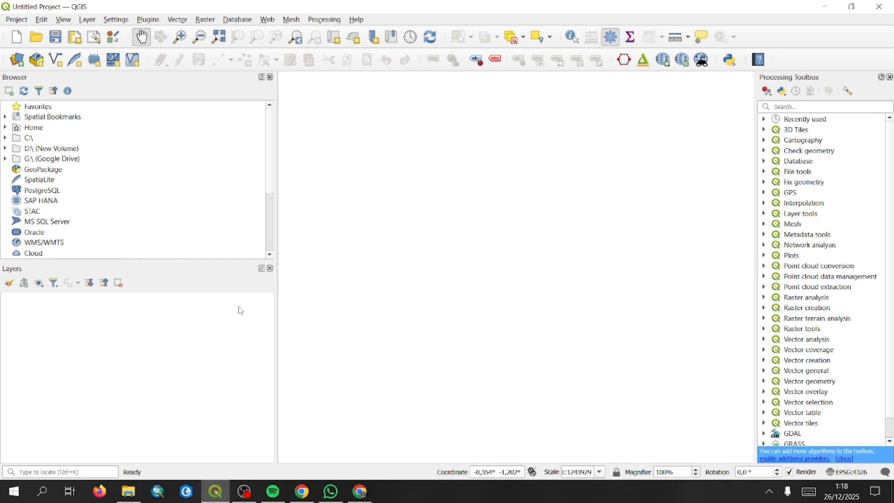
Step: In QGIS, add the raster 50L_20190101-20200101.tif from the Downloads folder as a layer
left_click(92, 21)
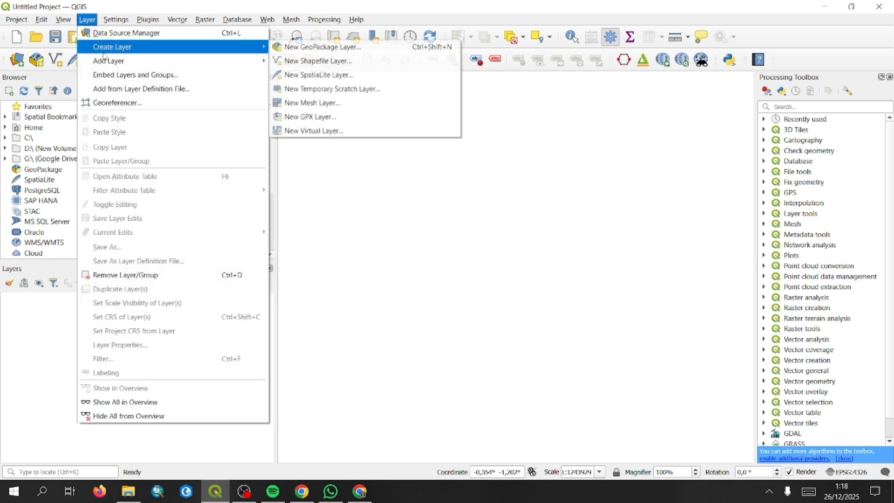
mouse_move(105, 61)
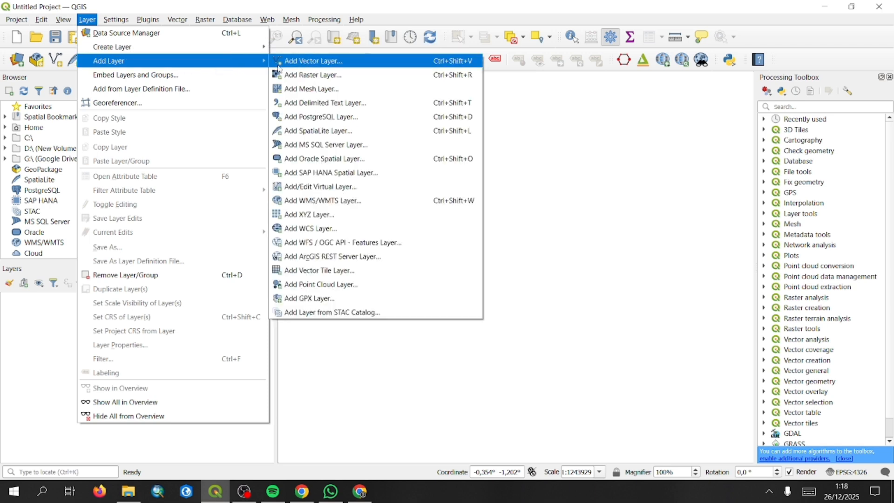
left_click(292, 77)
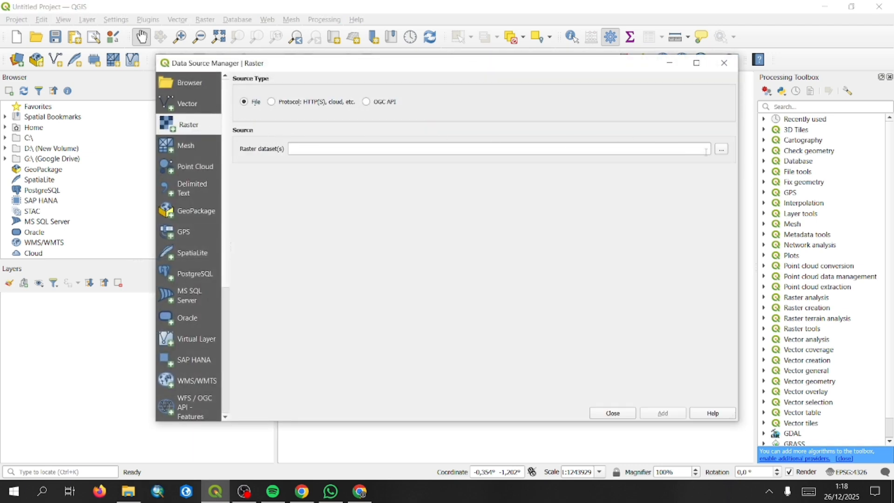
left_click(721, 149)
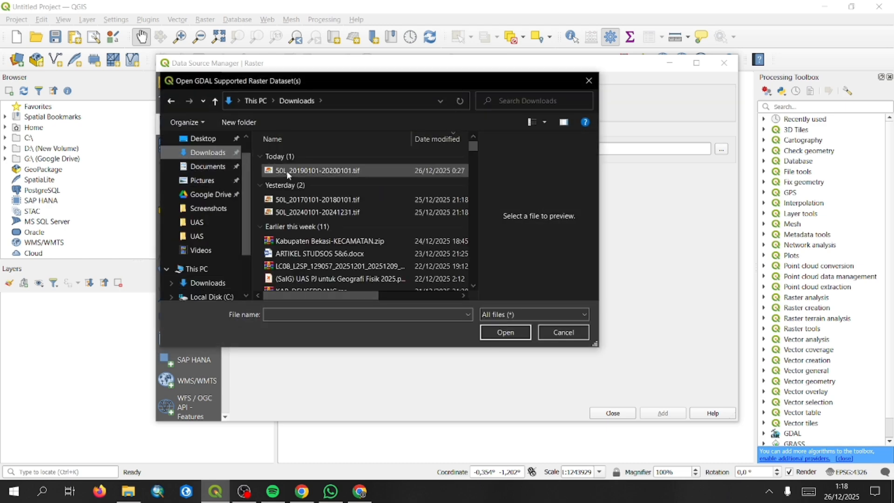
left_click(287, 171)
left_click(495, 334)
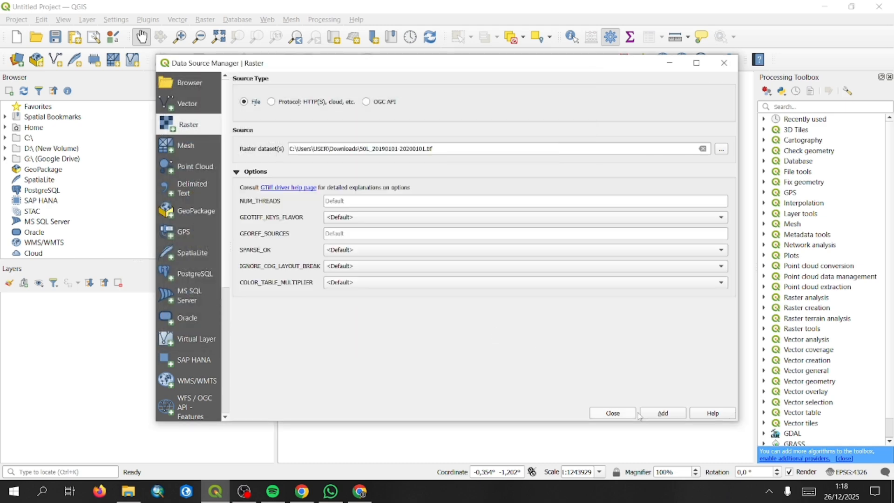
left_click(678, 413)
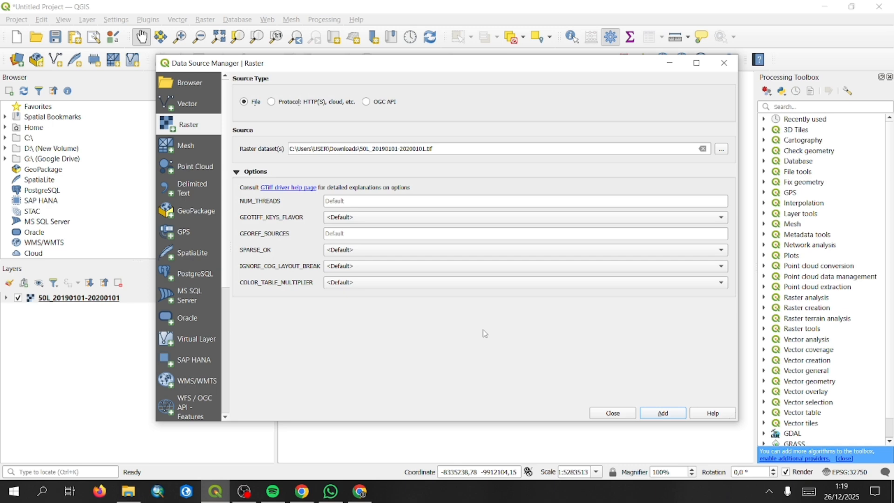
Step: Add the raster 50L_20240101-20241231.tif from Downloads as a layer and leave the data source dialog
left_click(721, 148)
left_click(321, 212)
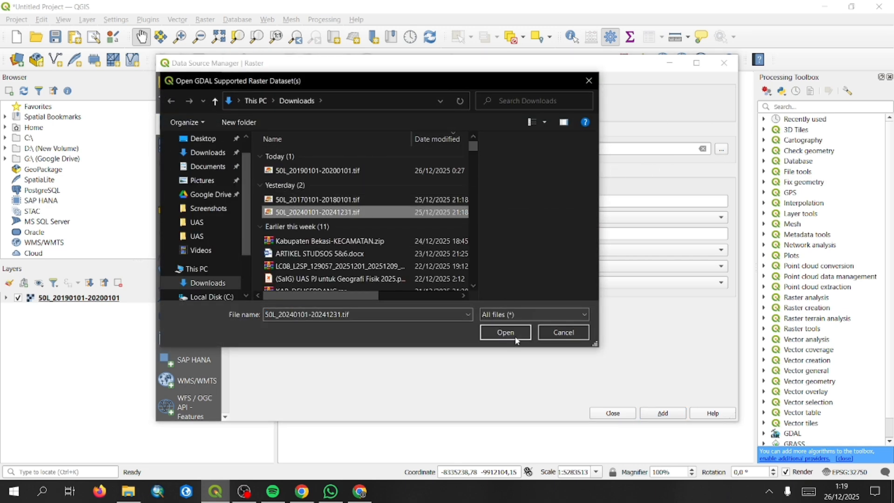
left_click(505, 332)
left_click(651, 413)
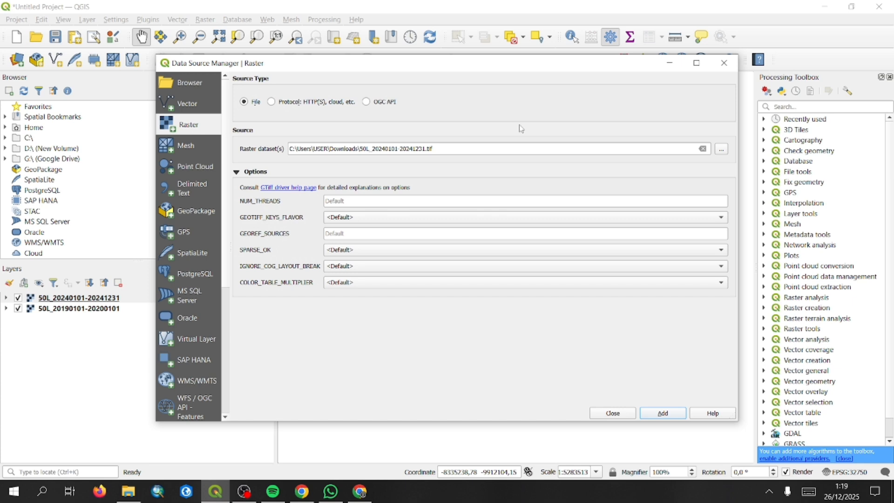
key("Escape")
left_click_drag(543, 154, 521, 250)
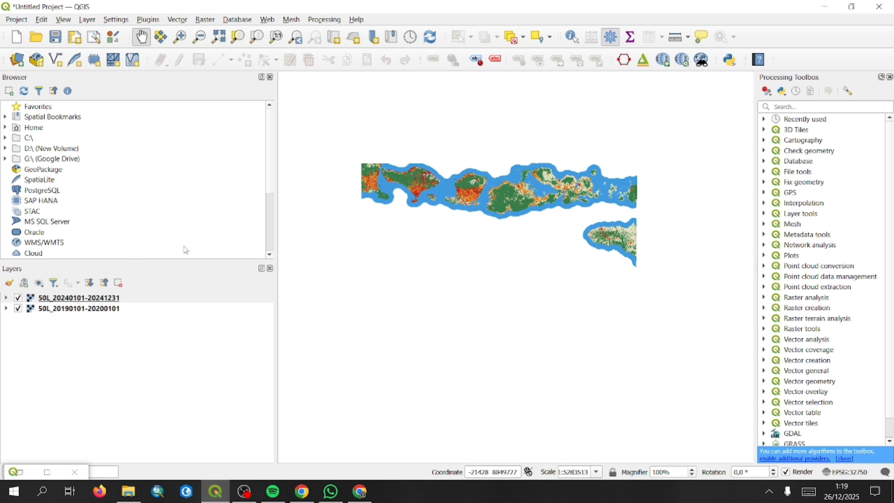
Step: Start adding a vector layer and browse to Documents, PJ GEOFISIK, Kabupaten Tabanan-KEL_DESA, Kabupaten Tabanan-KAB_KOTA for the dataset
left_click(87, 19)
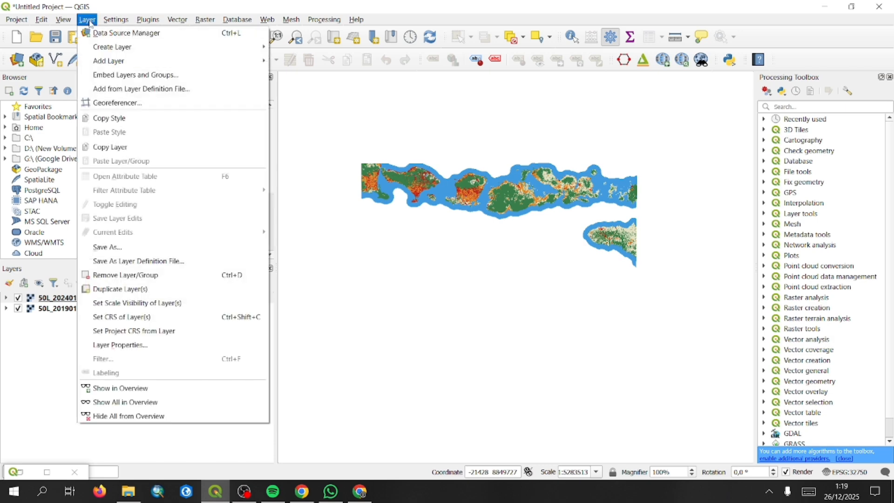
mouse_move(114, 62)
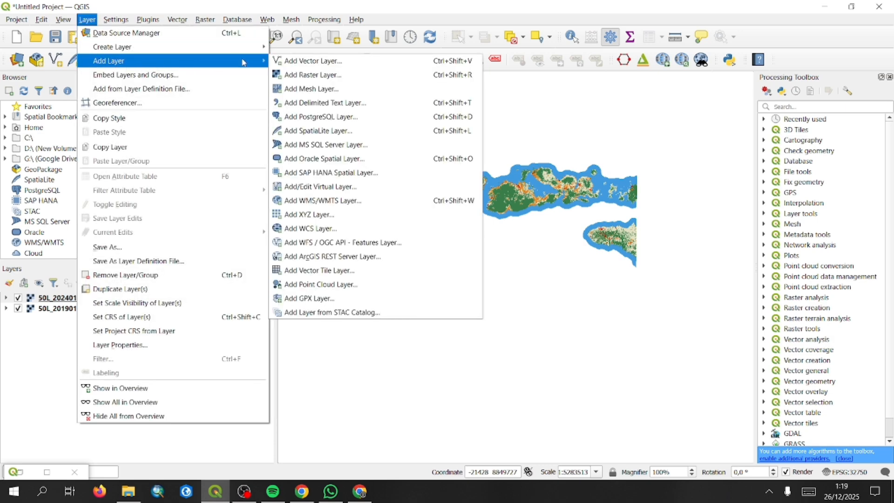
left_click(282, 63)
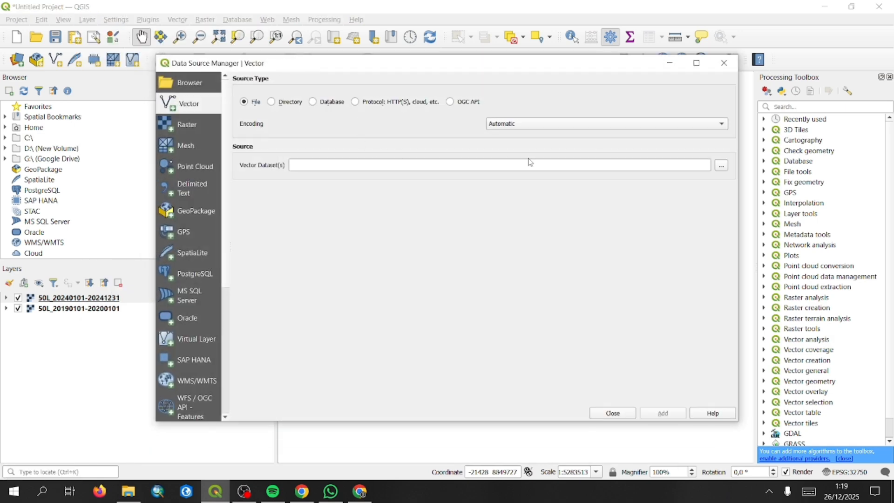
left_click(721, 166)
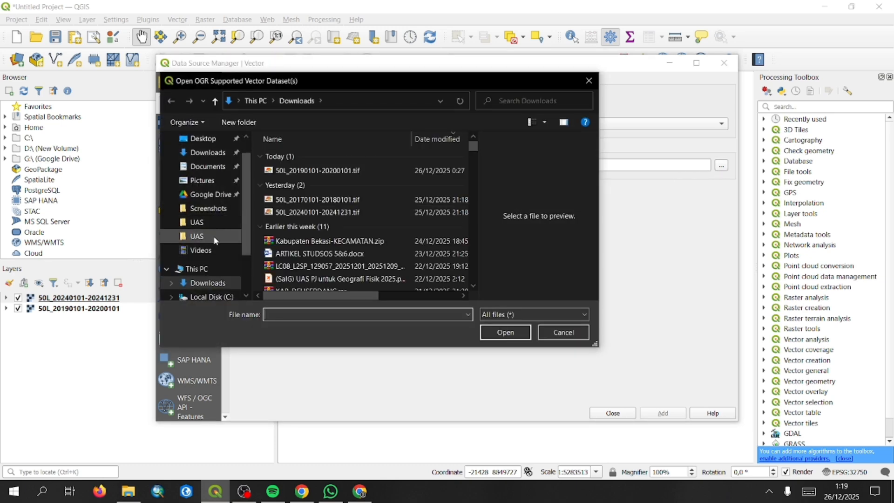
left_click(212, 234)
left_click(208, 166)
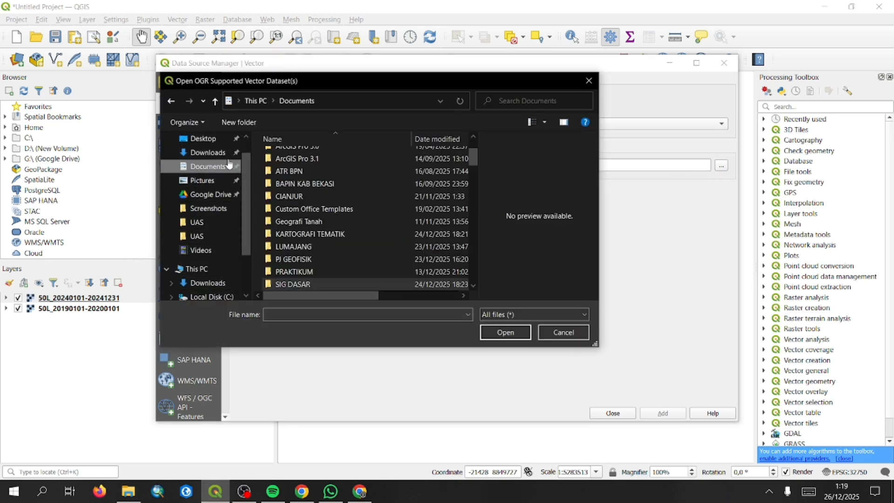
double_click(309, 259)
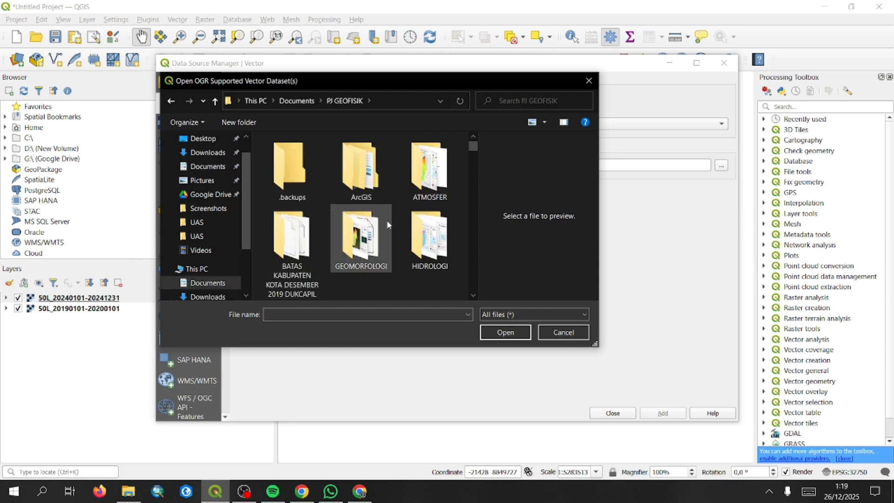
scroll(364, 240, "down", 3)
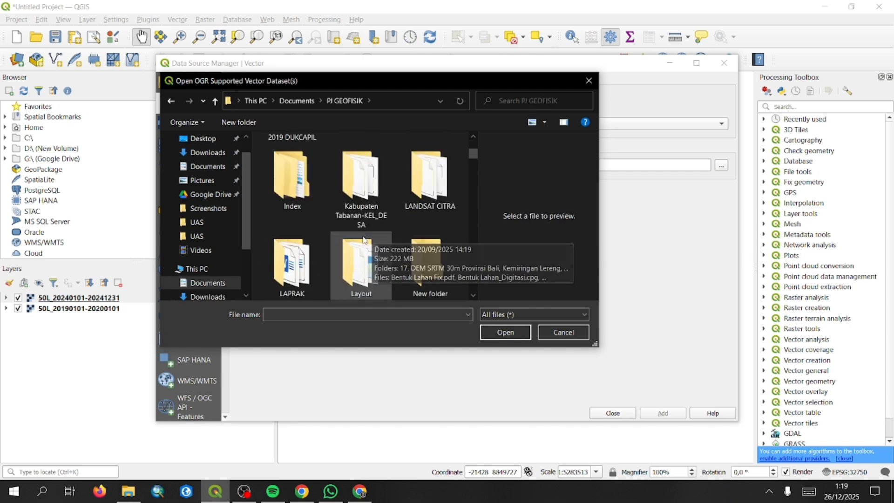
double_click(369, 203)
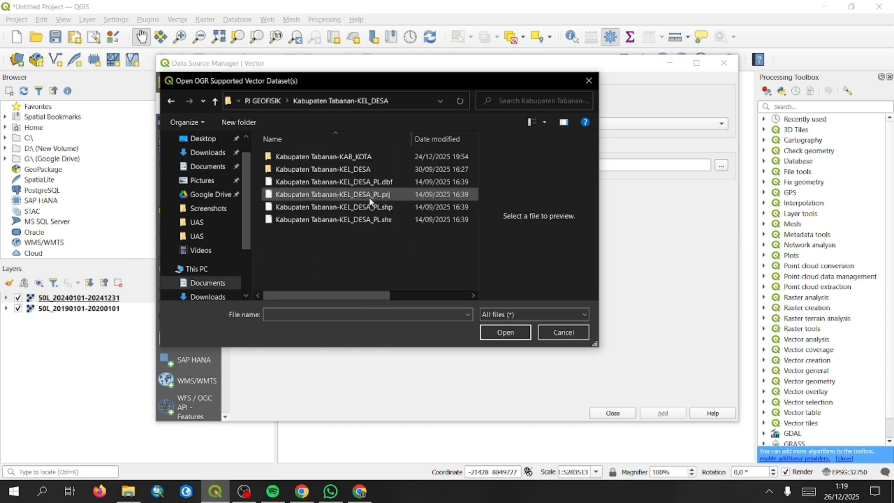
double_click(342, 158)
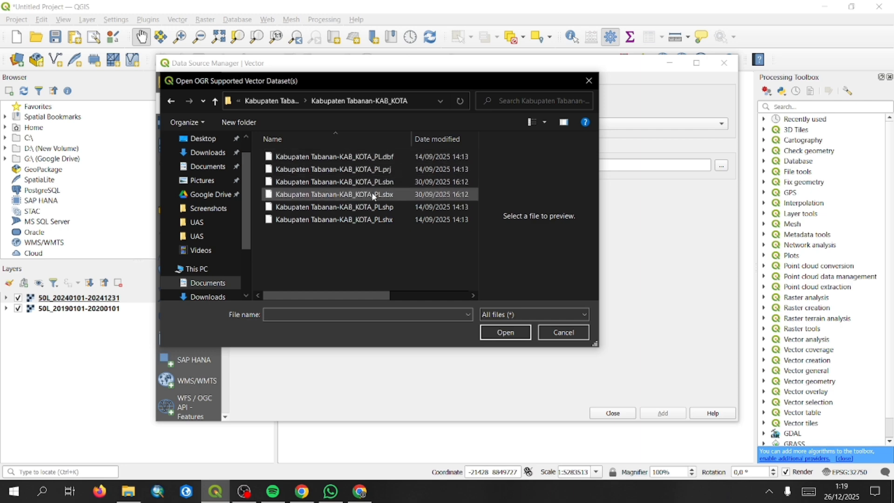
Step: Add the shapefile Kabupaten Tabanan-KAB_KOTA_PL.shp as a vector layer and leave the data source dialog
left_click(372, 207)
left_click(503, 333)
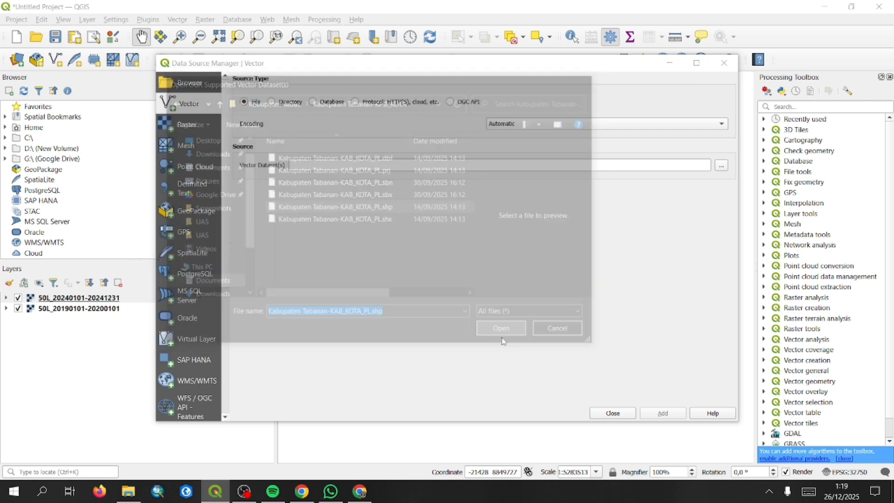
left_click(660, 414)
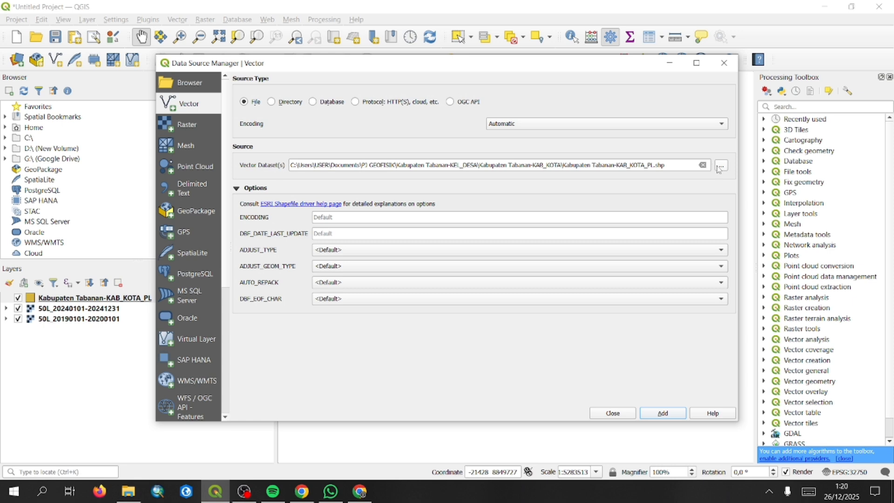
key("Escape")
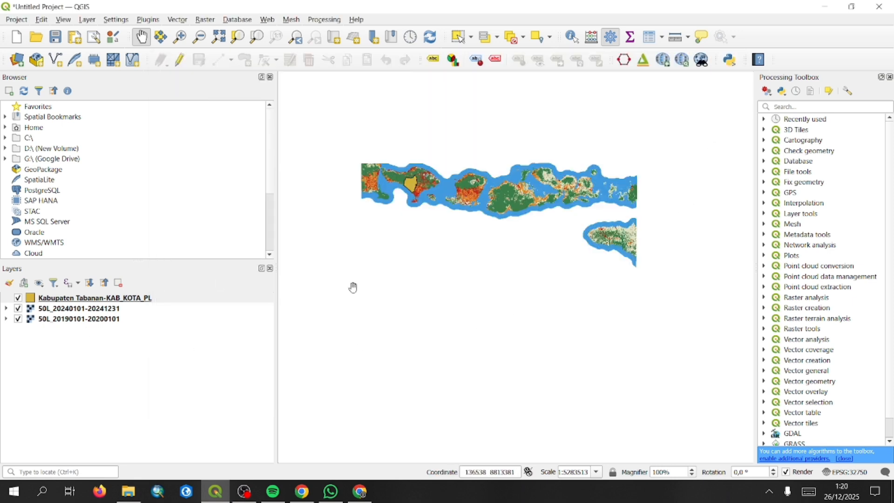
Step: Search the processing tools for "clip" and open Clip raster by mask layer
left_click(775, 108)
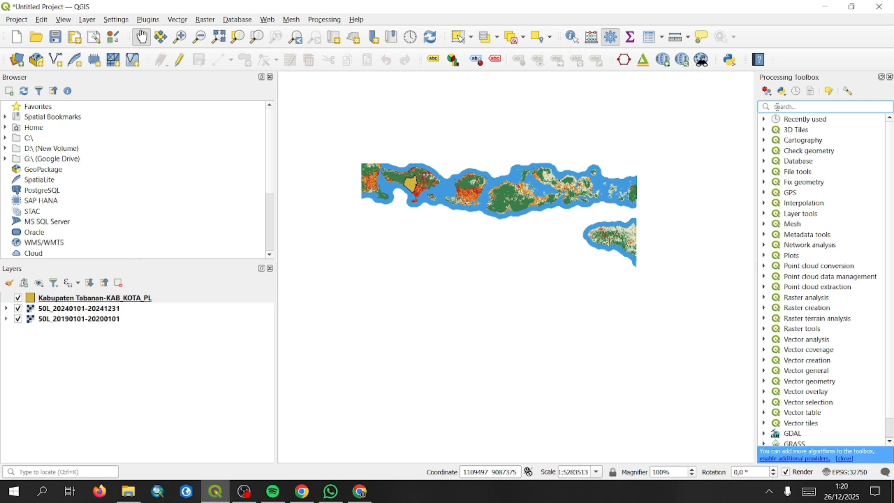
type("clip")
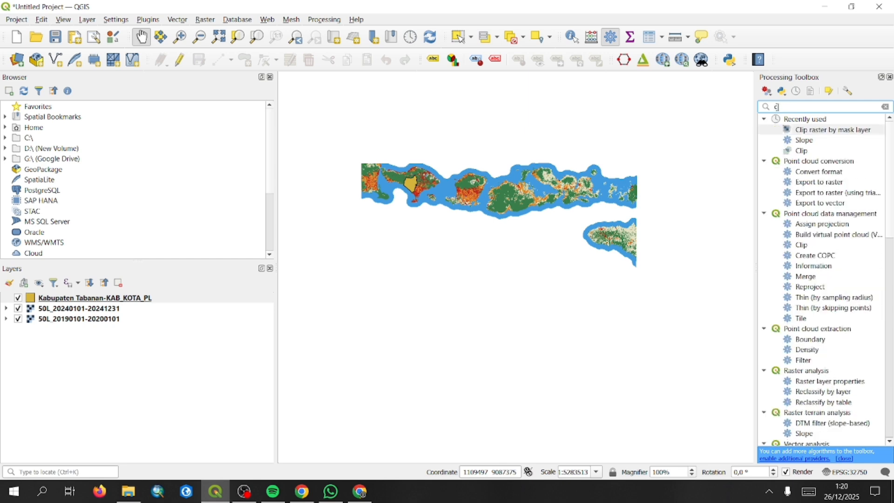
left_click(813, 132)
double_click(815, 132)
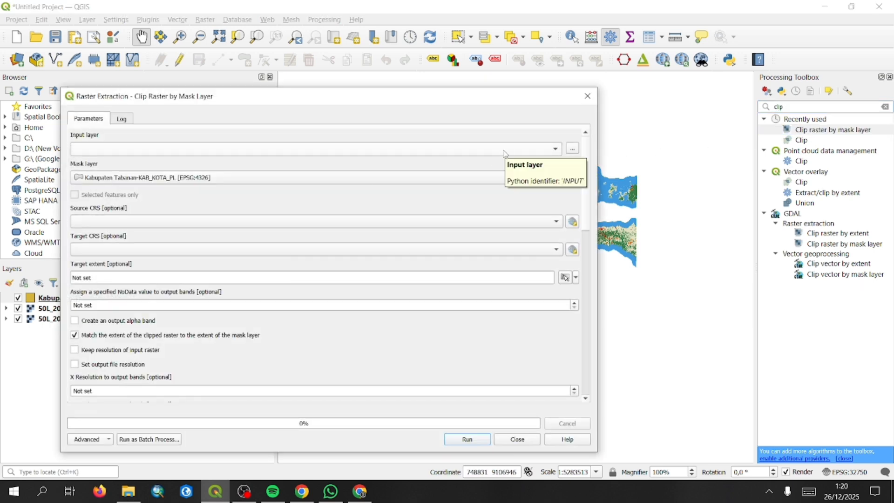
left_click(559, 152)
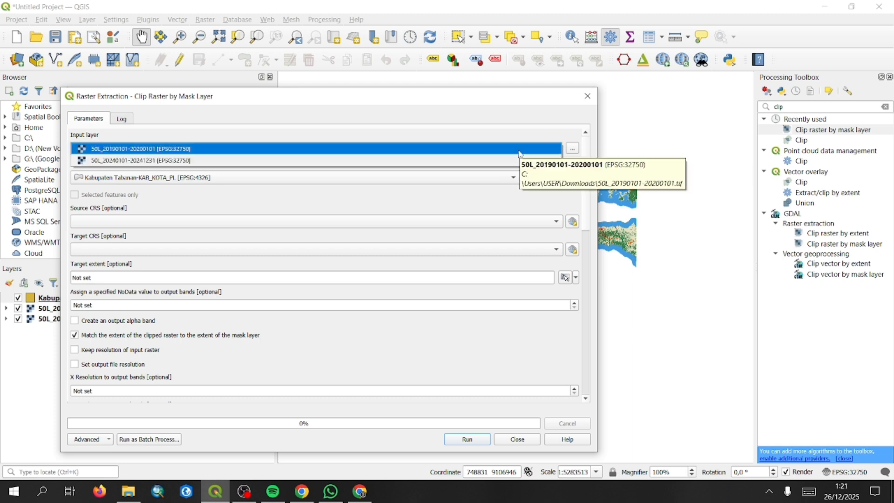
left_click(520, 151)
left_click(543, 154)
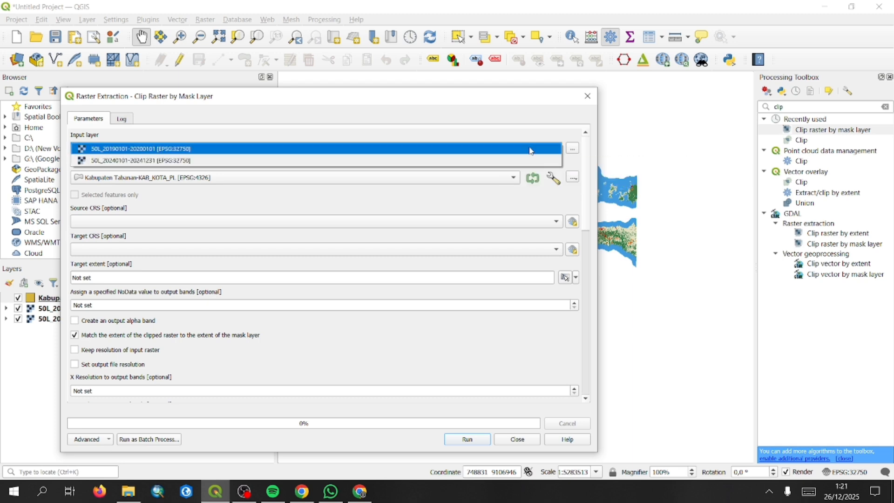
left_click(135, 148)
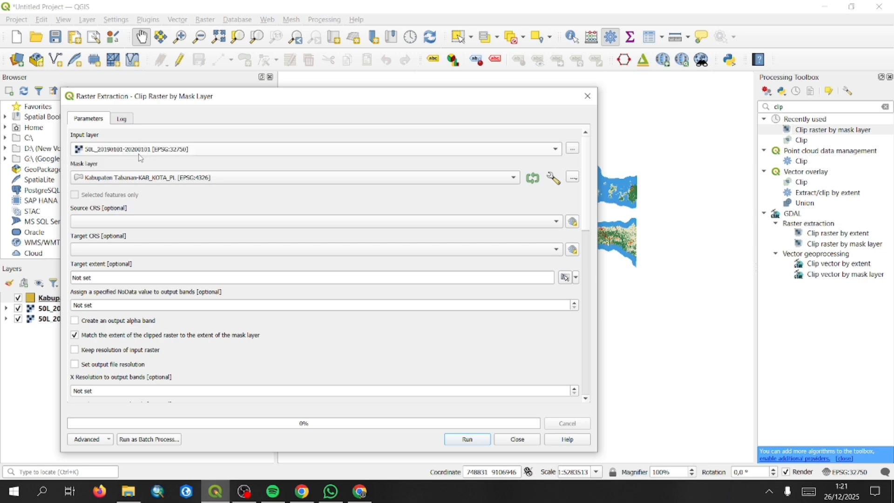
Step: Set the clipped output to save as TUTUPAN LAHAN TAHUN 2024 in TIF format in Documents, SIG DASAR, UAS
scroll(284, 260, "down", 3)
scroll(279, 270, "down", 10)
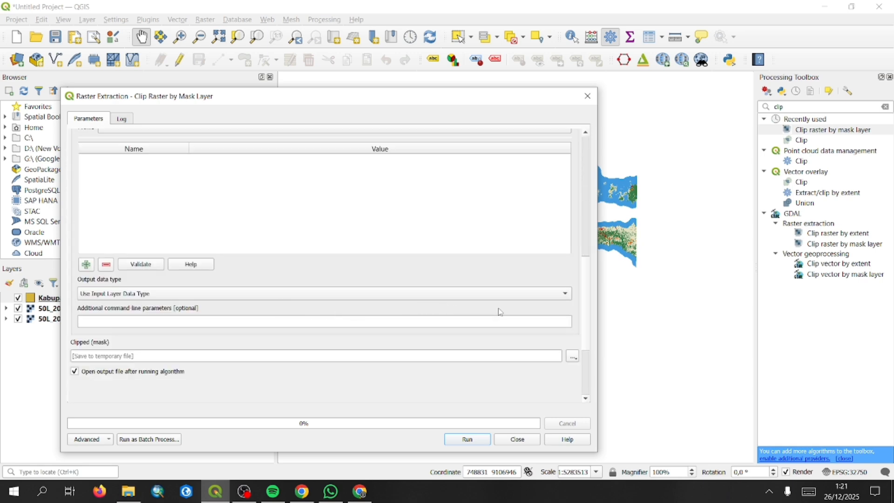
scroll(561, 308, "down", 5)
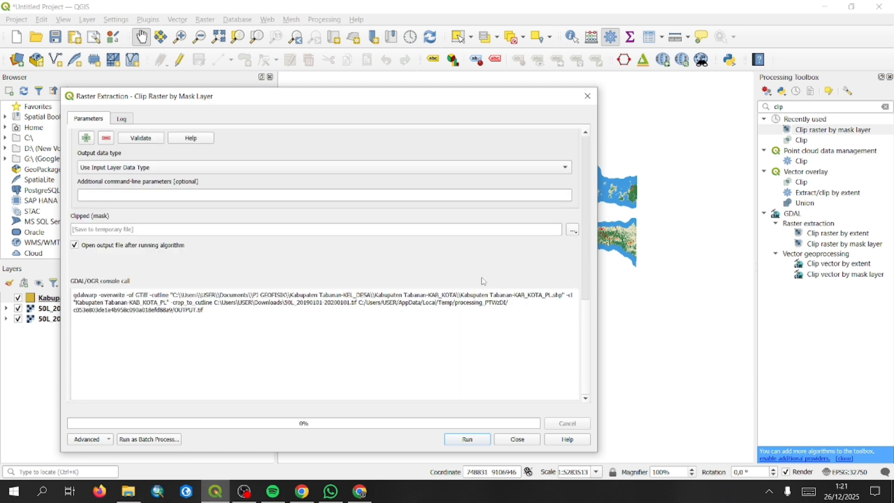
scroll(498, 285, "up", 3)
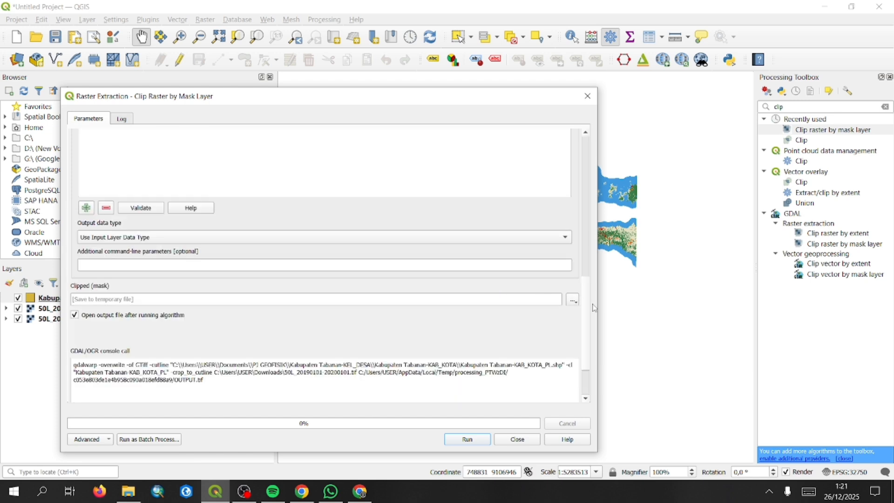
left_click(573, 302)
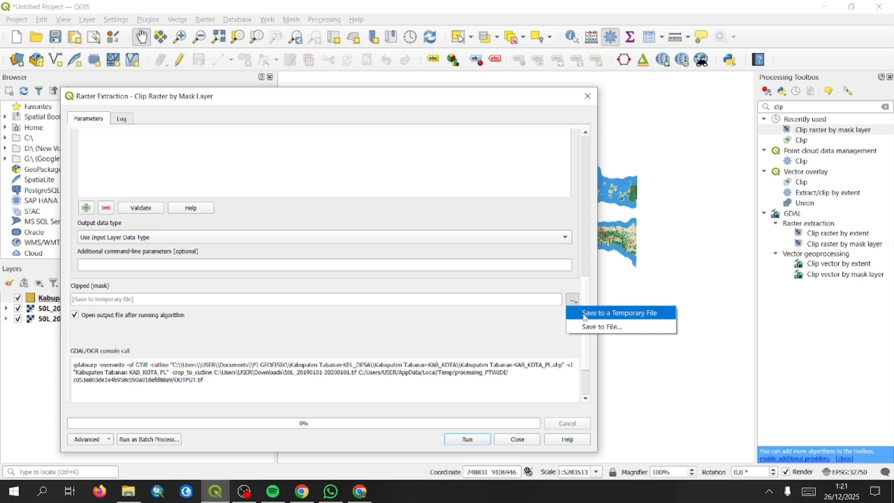
left_click(602, 327)
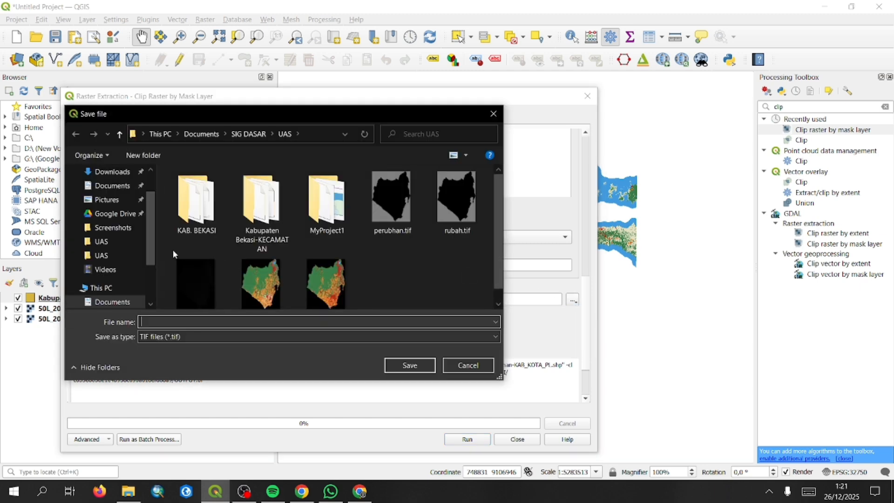
left_click(117, 256)
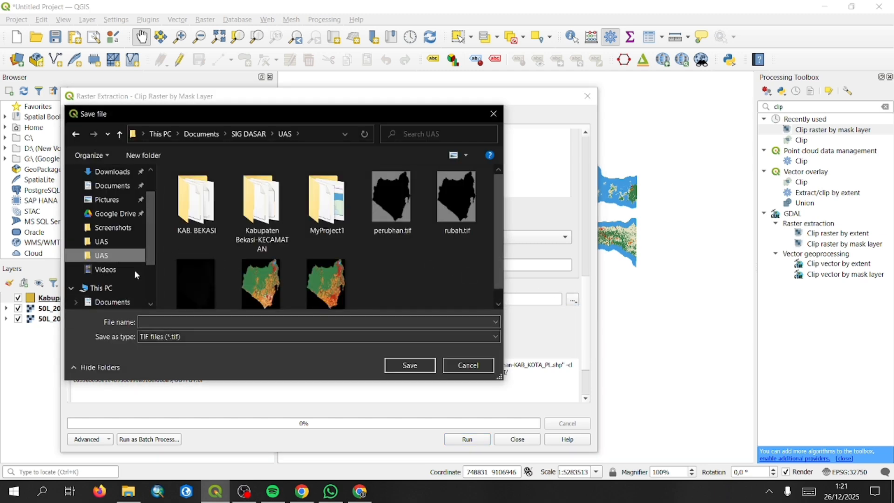
left_click(176, 322)
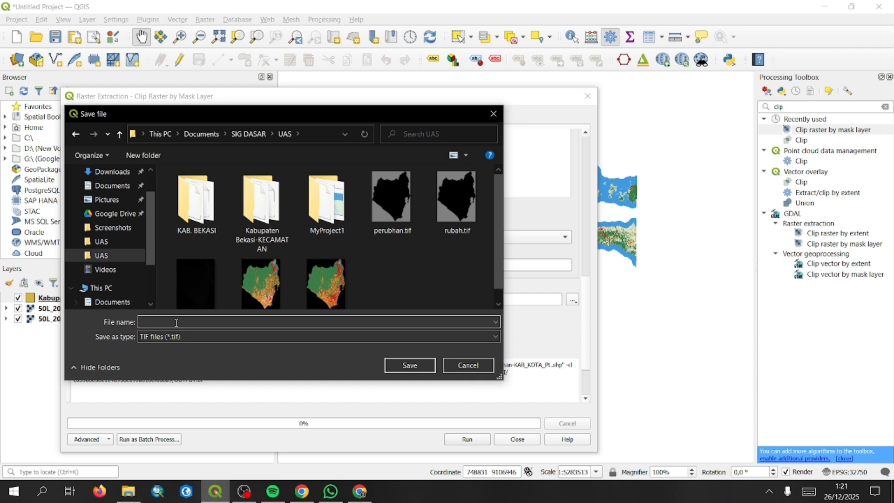
type("TU")
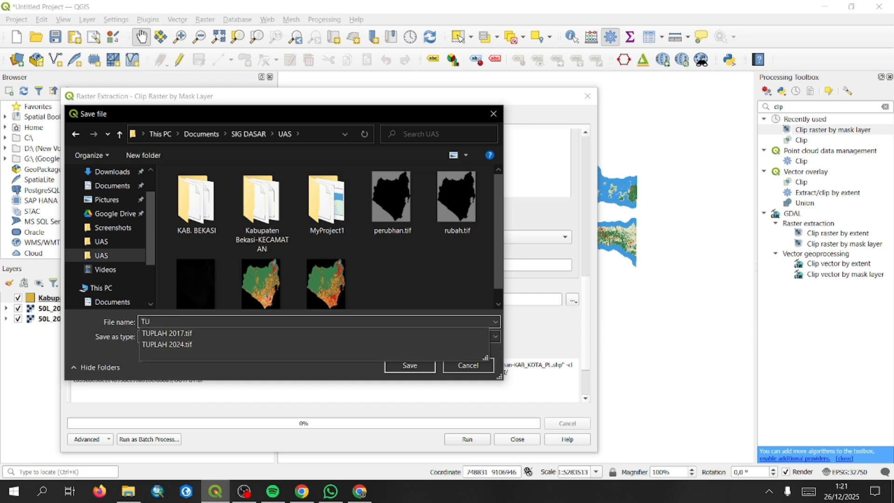
type("TU")
type("PAN ")
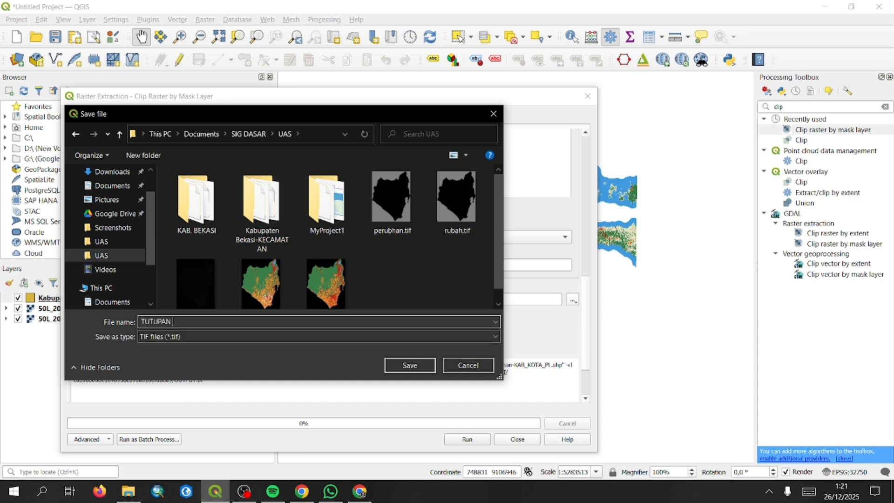
type("LAHAN TAHUN 2024")
left_click(399, 368)
scroll(441, 330, "up", 10)
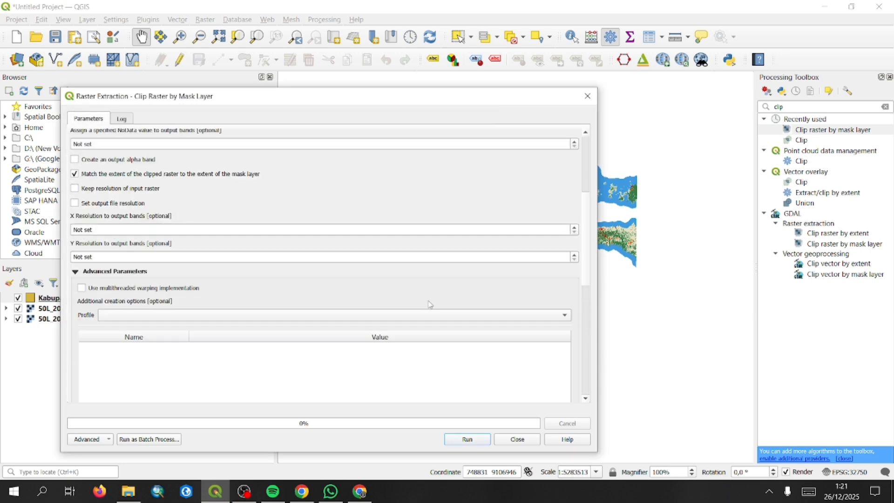
scroll(429, 304, "down", 10)
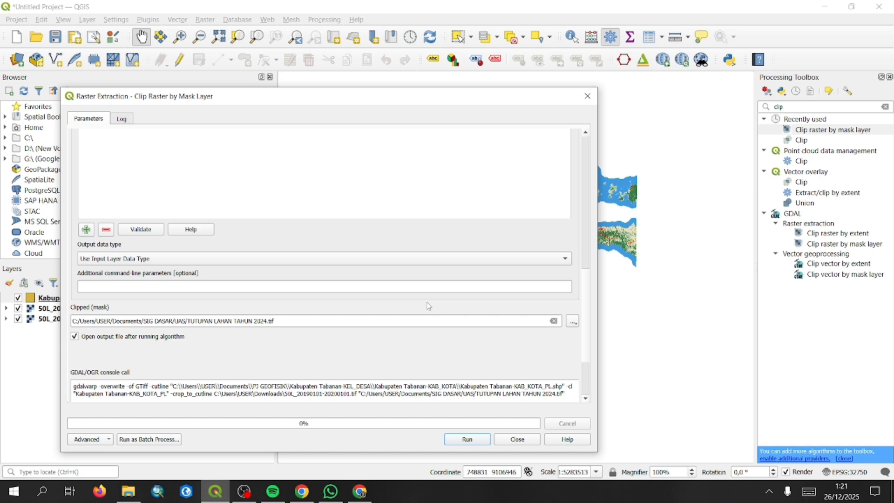
scroll(428, 306, "up", 10)
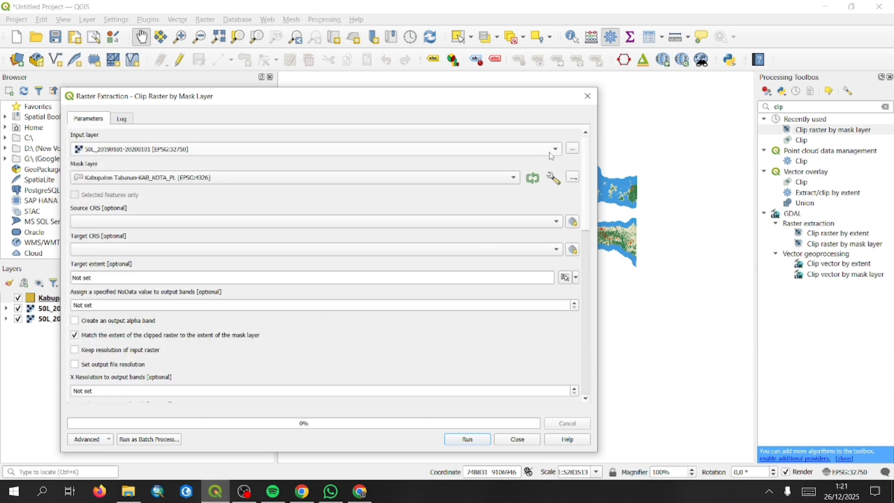
left_click(554, 150)
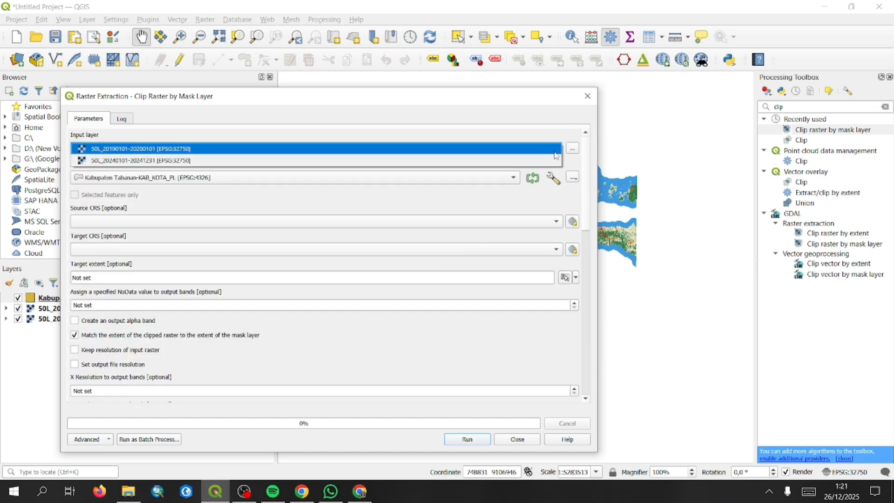
left_click(317, 160)
scroll(414, 289, "down", 5)
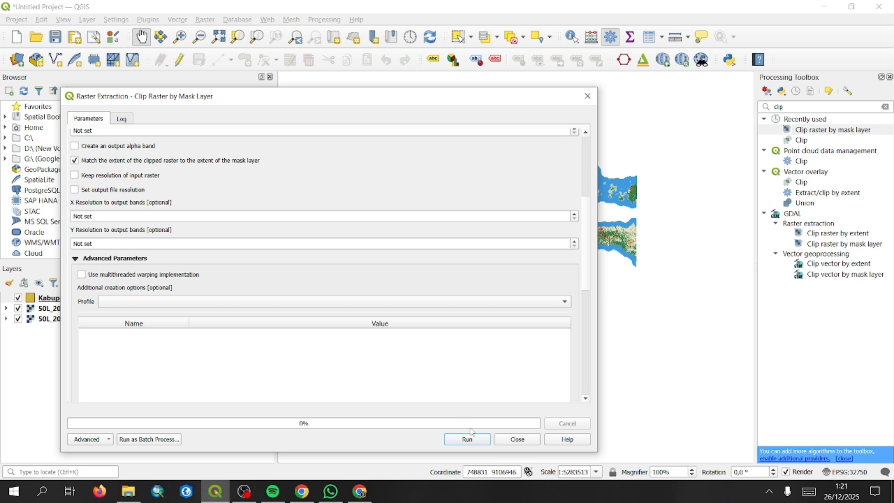
left_click(479, 441)
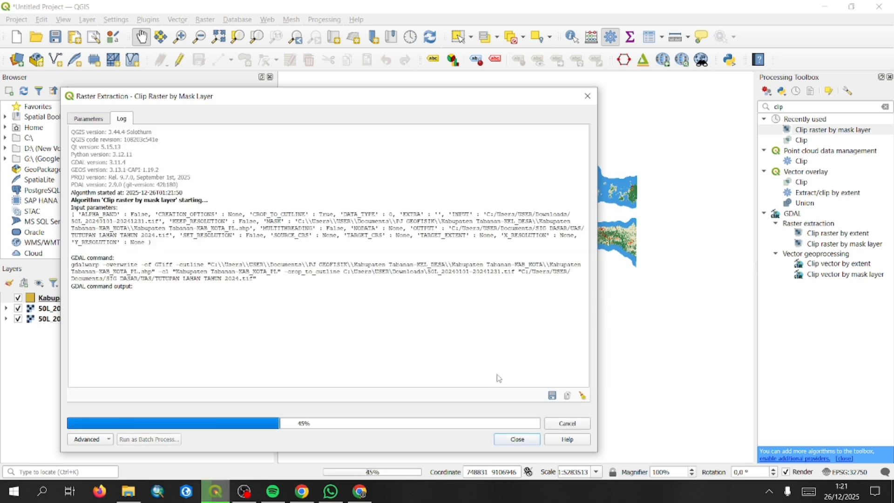
left_click(516, 439)
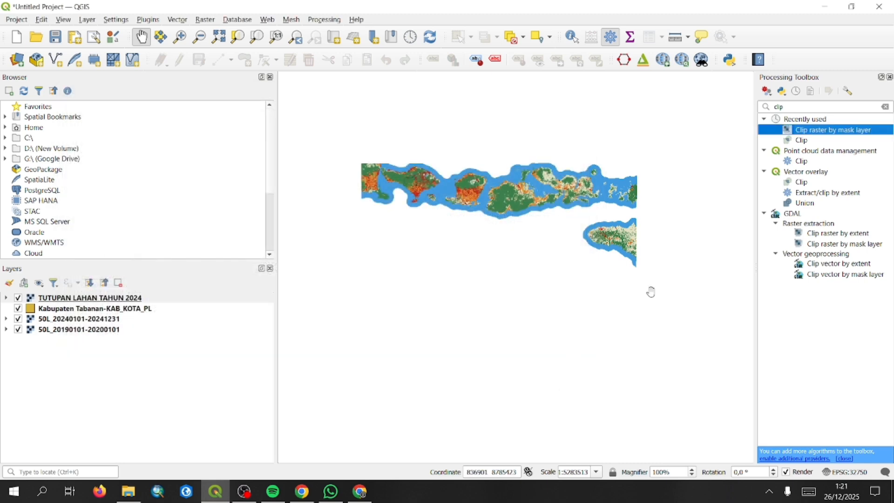
double_click(833, 130)
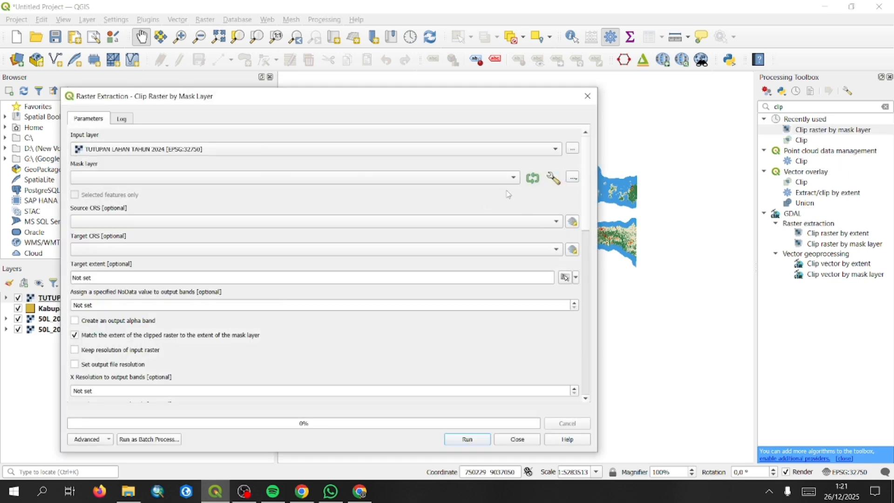
left_click(549, 152)
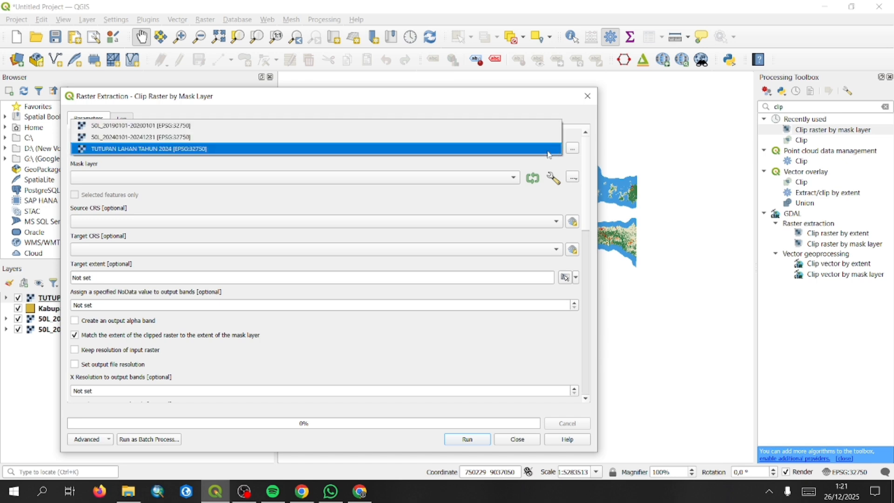
left_click(487, 126)
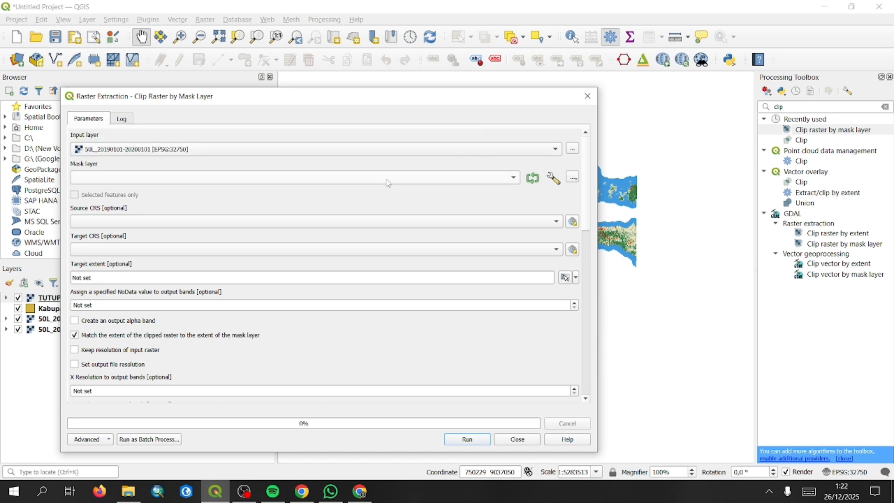
left_click(509, 175)
left_click(459, 189)
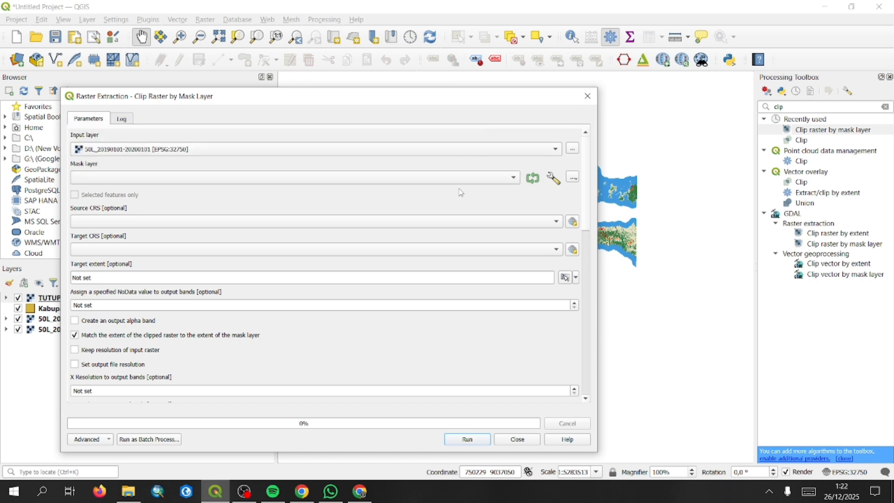
Step: Save the clipped output to the UAS folder as TUTUPAN LAHAN TAHUN 2019, run the clip and close the tool
scroll(465, 331, "down", 5)
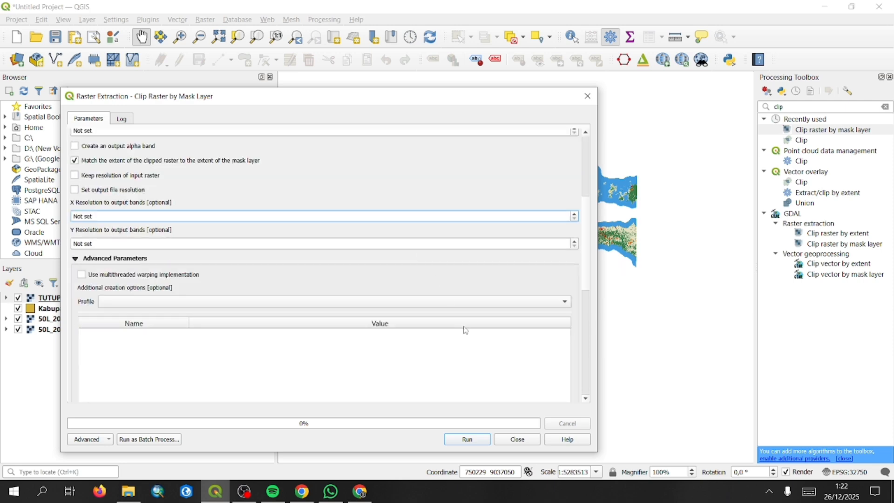
scroll(465, 331, "down", 10)
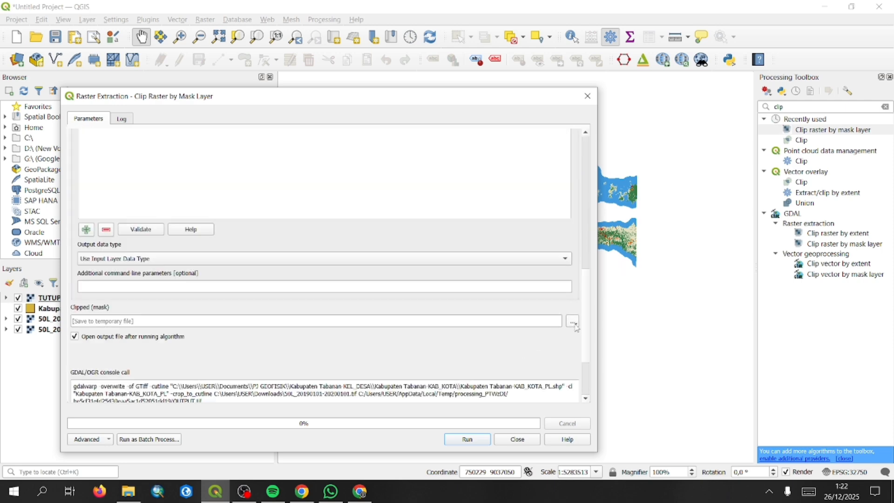
scroll(577, 327, "down", 3)
left_click(572, 229)
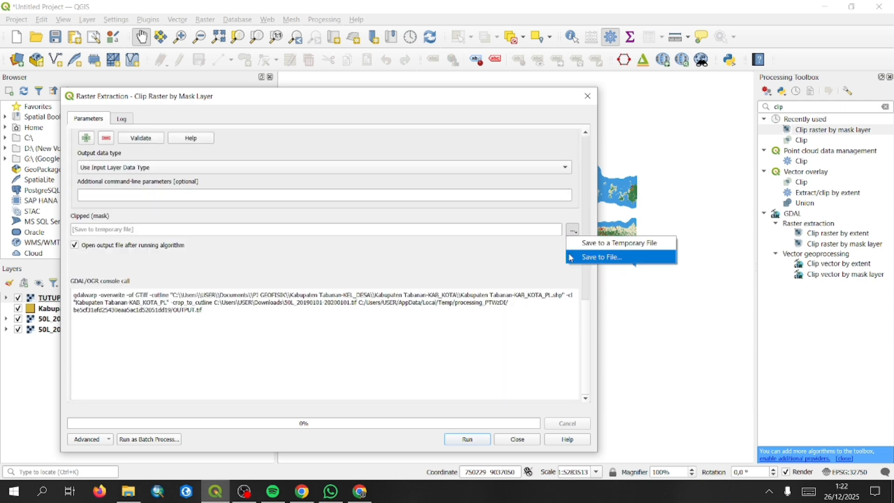
left_click(570, 257)
type("TUT")
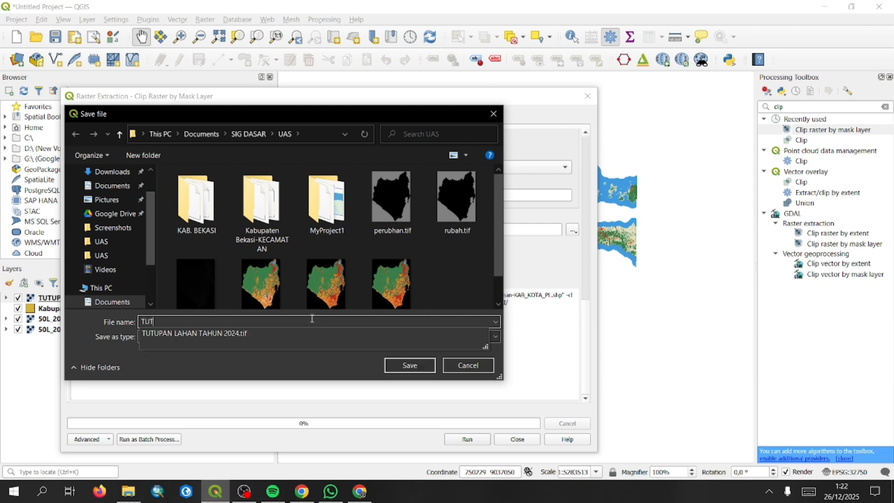
type("UPAN LAHAN TAHUN 2019")
left_click(409, 365)
left_click(467, 439)
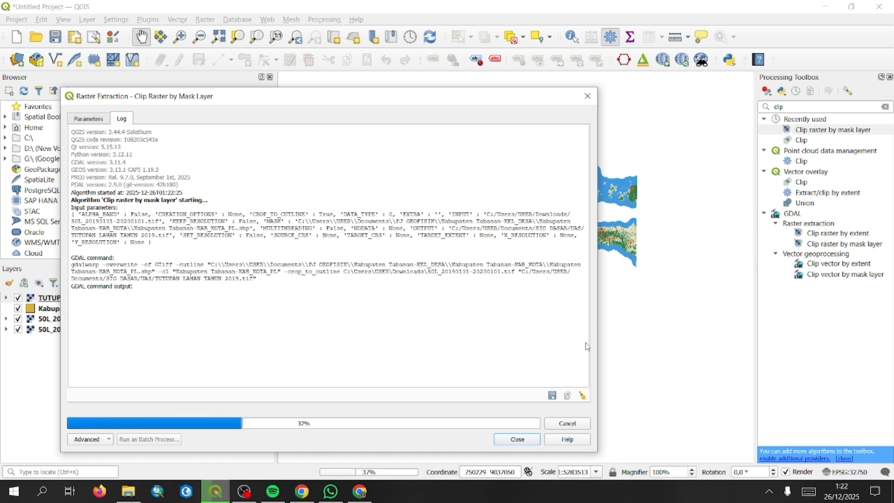
left_click(527, 439)
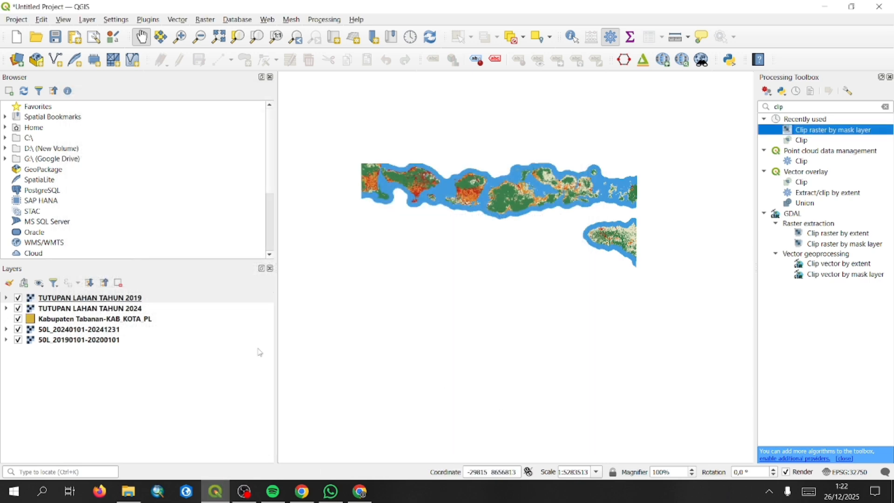
left_click(18, 340)
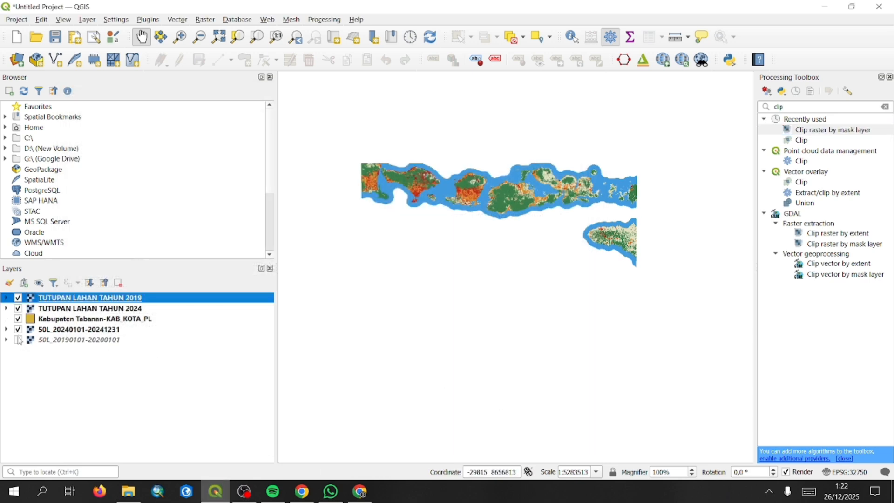
left_click(18, 329)
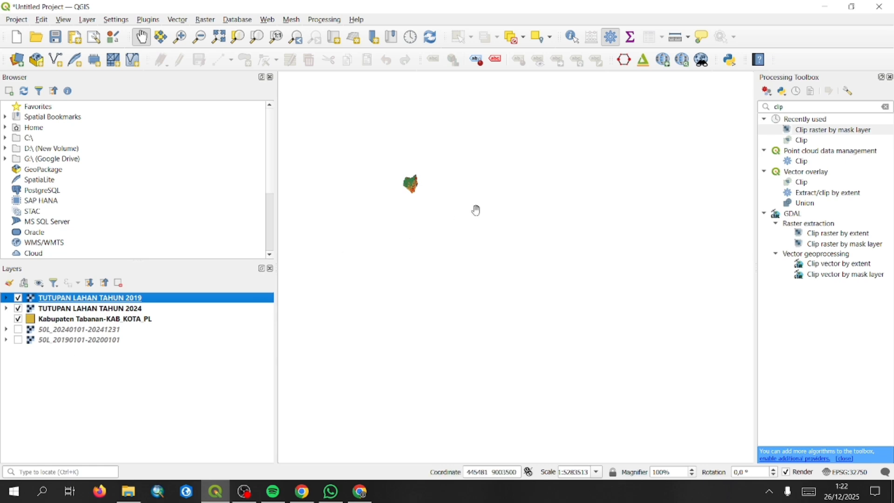
scroll(423, 224, "up", 2)
scroll(421, 225, "up", 1)
left_click_drag(414, 205, 509, 363)
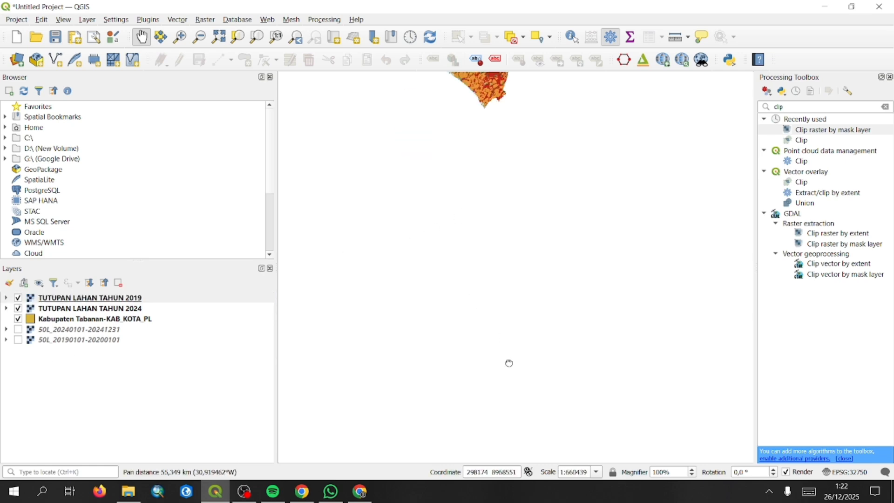
Step: Open the symbology of TUTUPAN LAHAN TAHUN 2019 and classify Band 1 into its unique values
left_click_drag(503, 110, 494, 342)
scroll(459, 295, "up", 2)
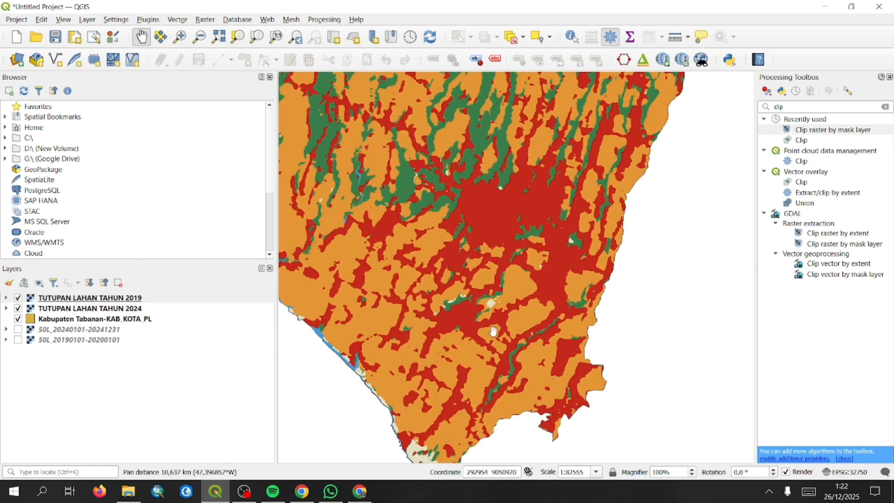
scroll(459, 295, "down", 1)
left_click_drag(435, 262, 452, 300)
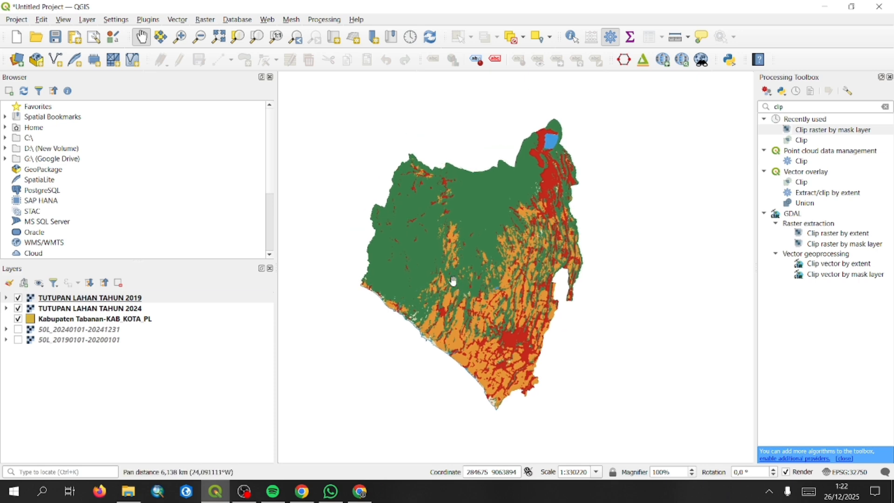
left_click(6, 297)
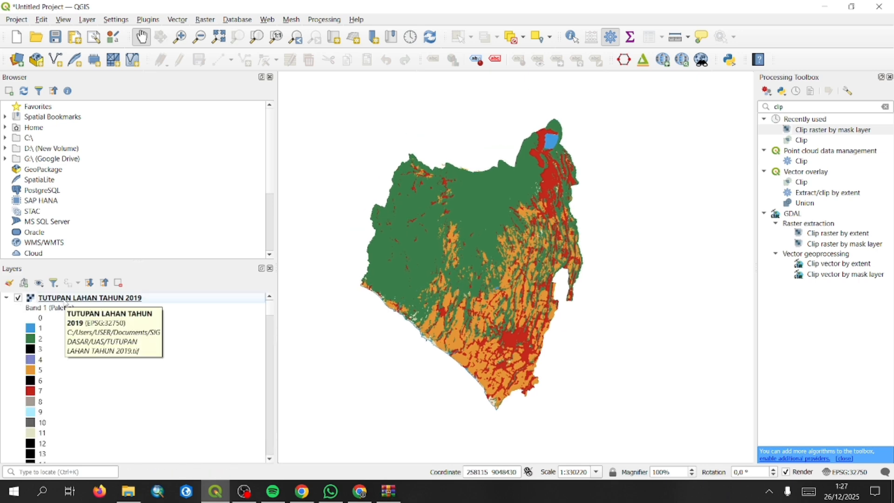
right_click(66, 300)
left_click(80, 296)
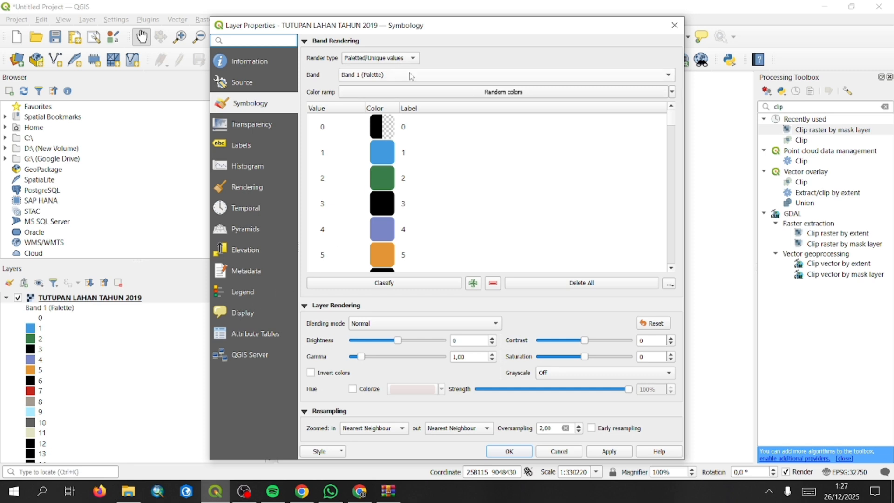
left_click(388, 286)
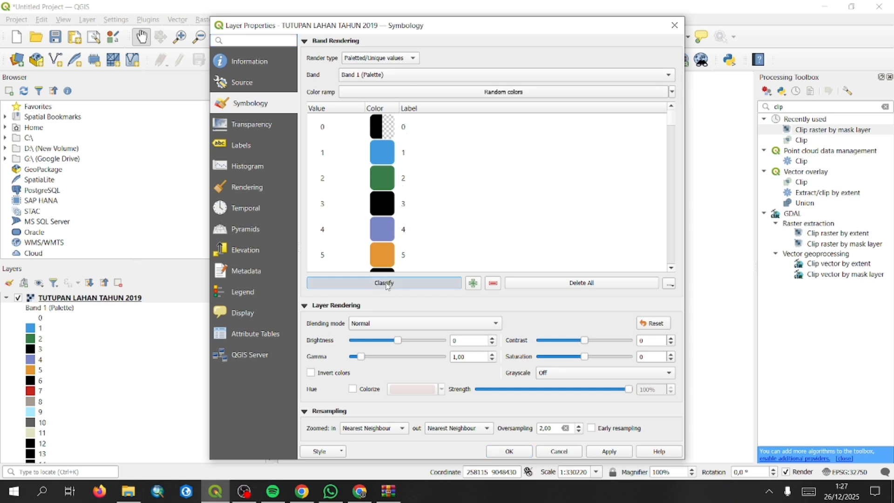
scroll(408, 222, "down", 1)
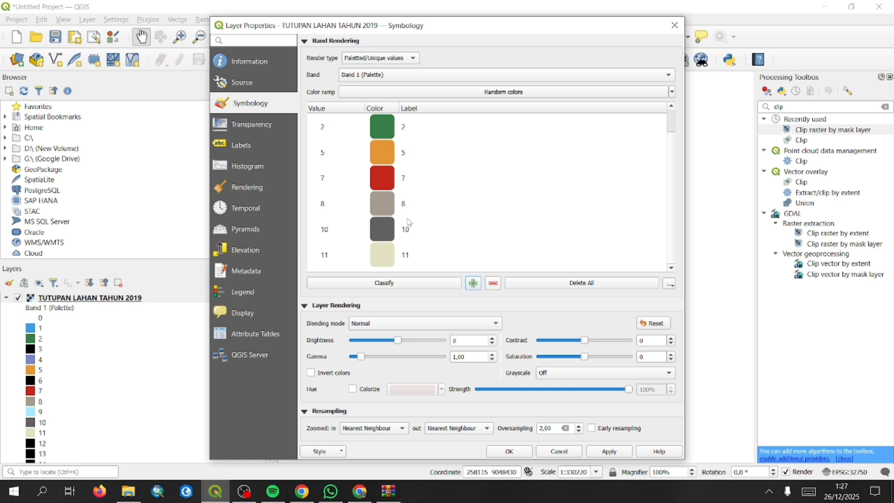
scroll(408, 222, "up", 1)
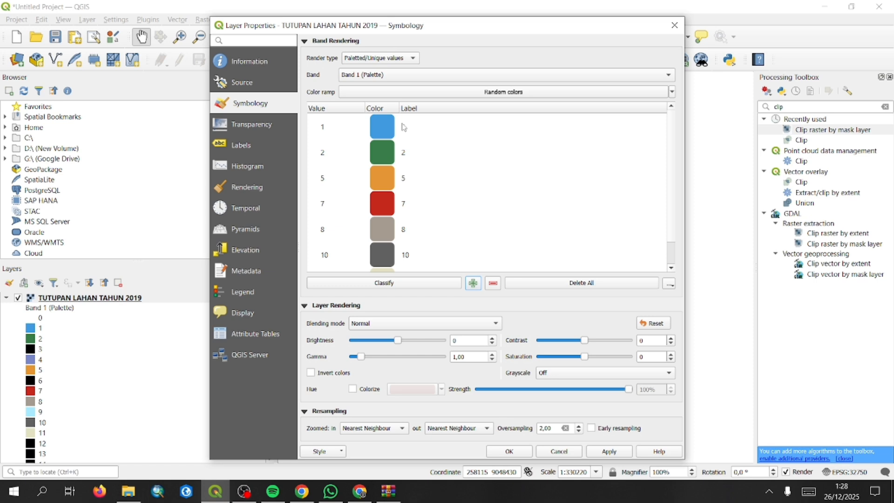
Step: In the 2019 layer's class list, label value 1 as Water and value 2 as Trees
double_click(403, 127)
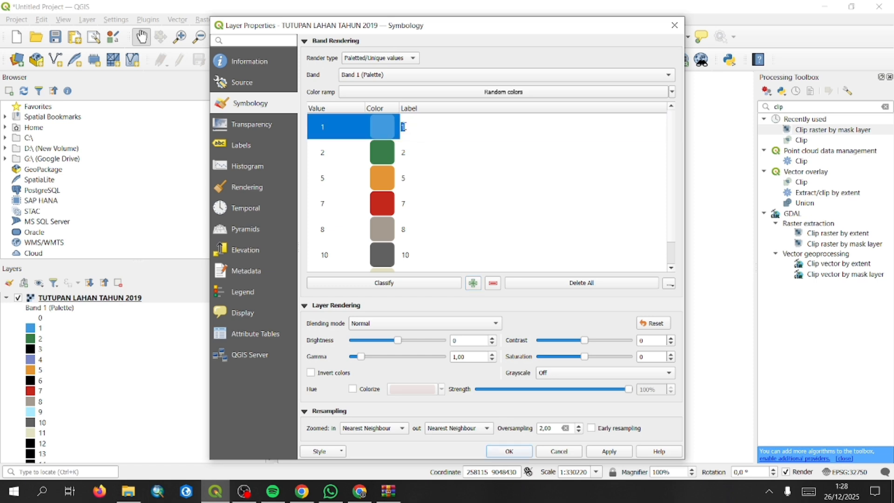
type("Wate")
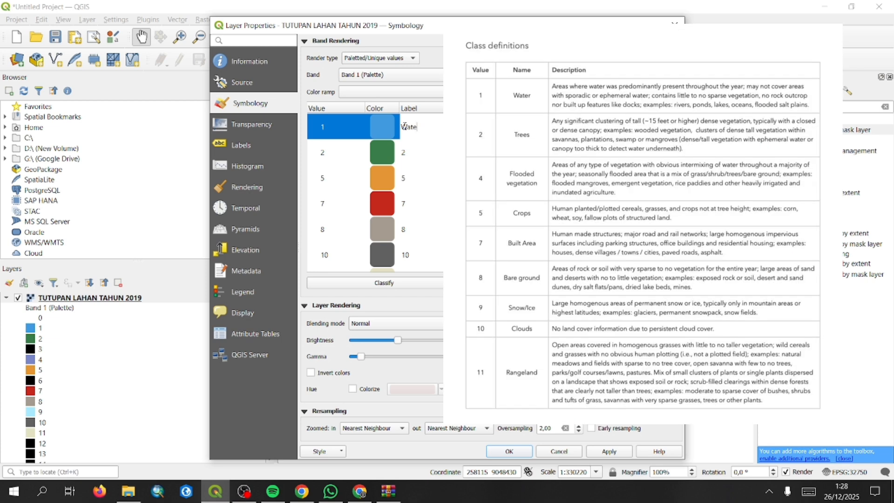
type("r")
key("Return")
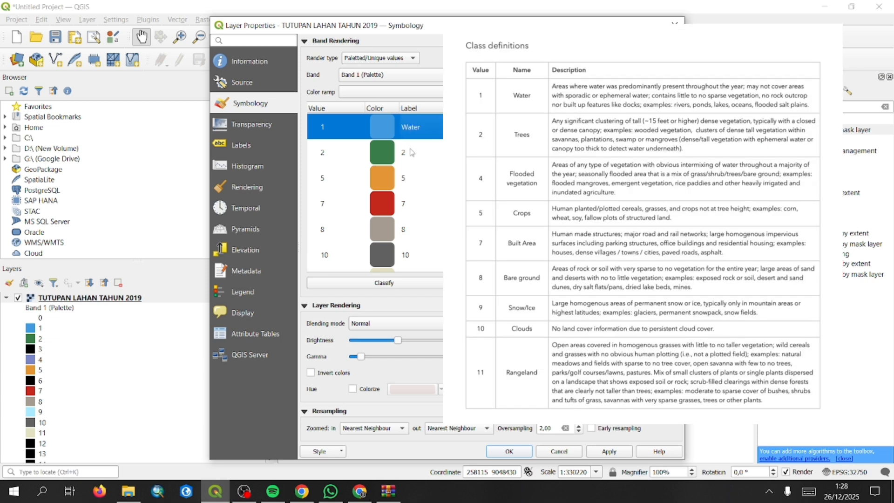
double_click(411, 148)
key("BackSpace")
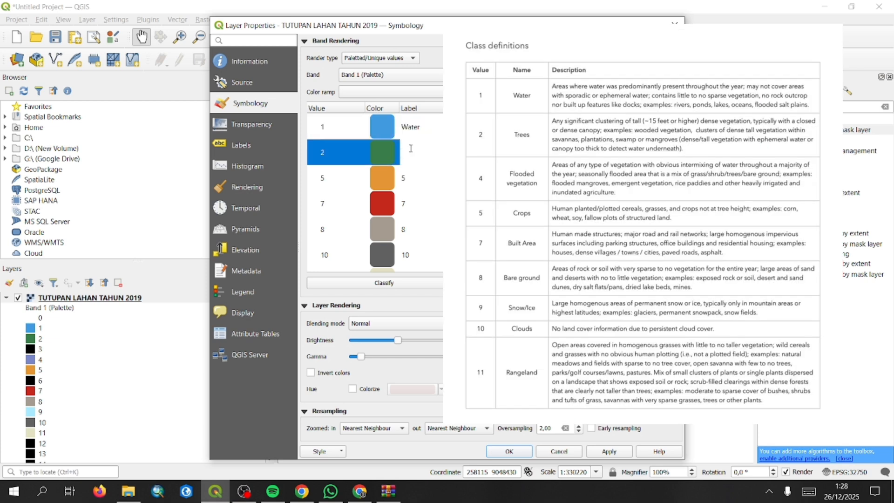
type("Trees")
key("Return")
Step: In the 2019 layer's class list, label value 5 as Crops and value 7 as Built Area
double_click(415, 178)
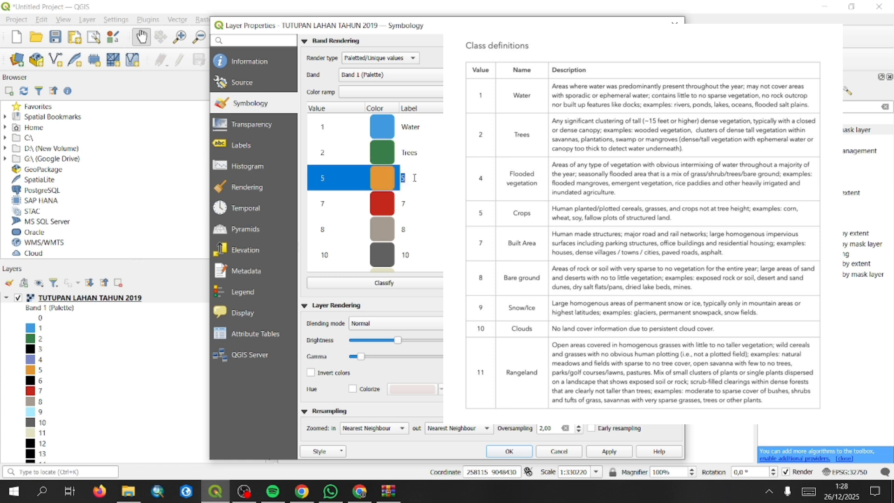
key("BackSpace")
type("Crops")
key("Return")
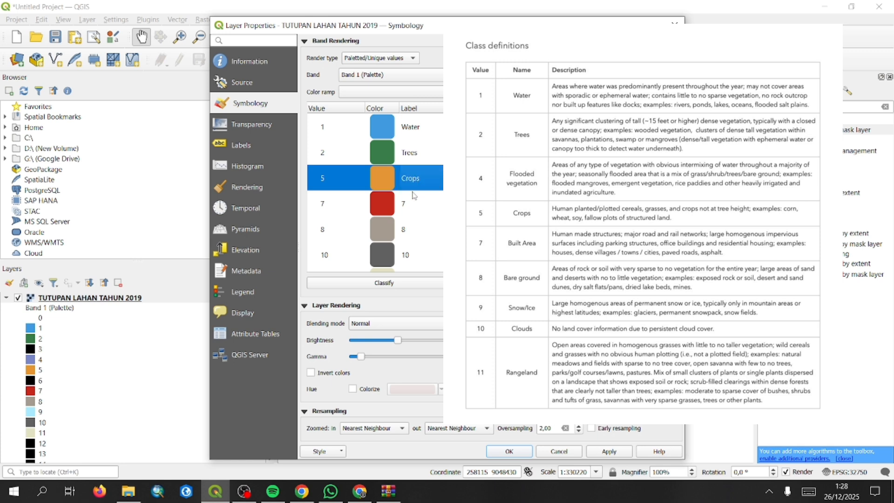
double_click(412, 201)
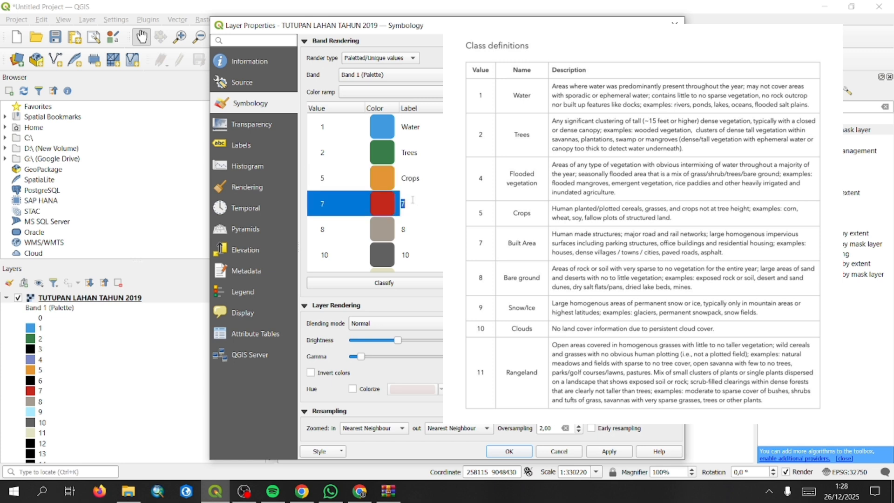
key("BackSpace")
type("Built Area")
key("Return")
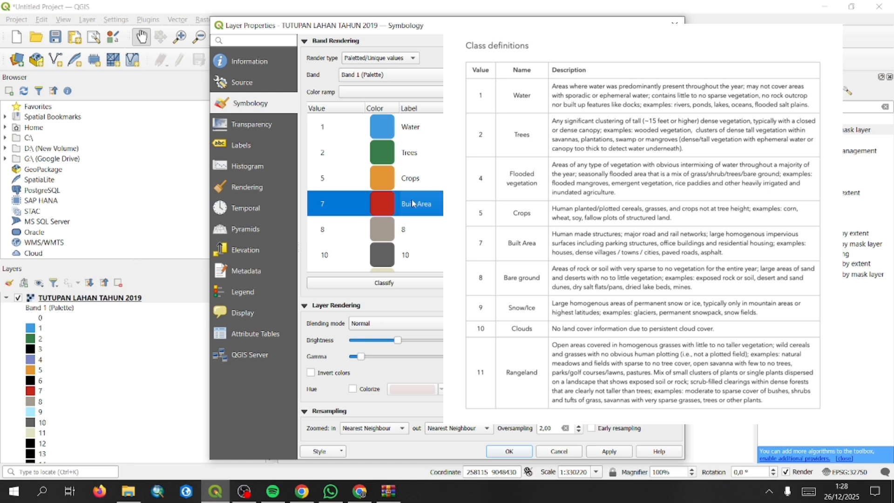
Step: In the 2019 layer's class list, label value 8 as Bare Ground and value 10 as Clouds
double_click(412, 234)
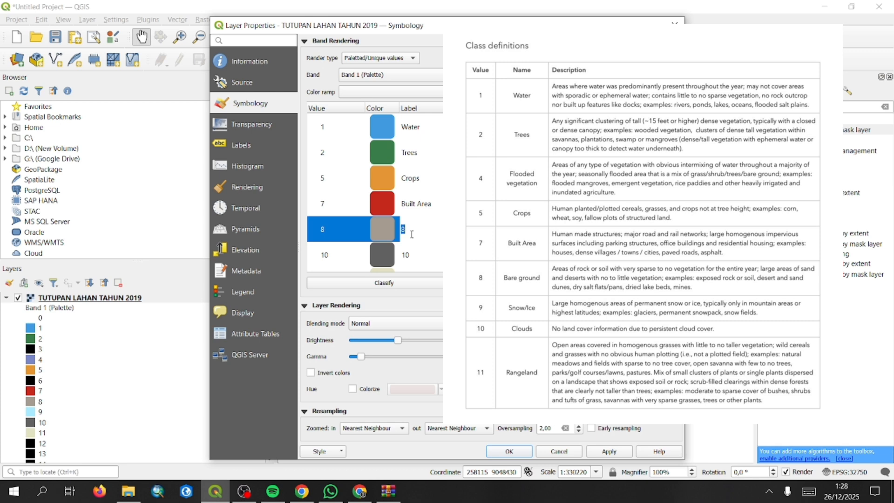
key("BackSpace")
type("Bare Ground")
key("Return")
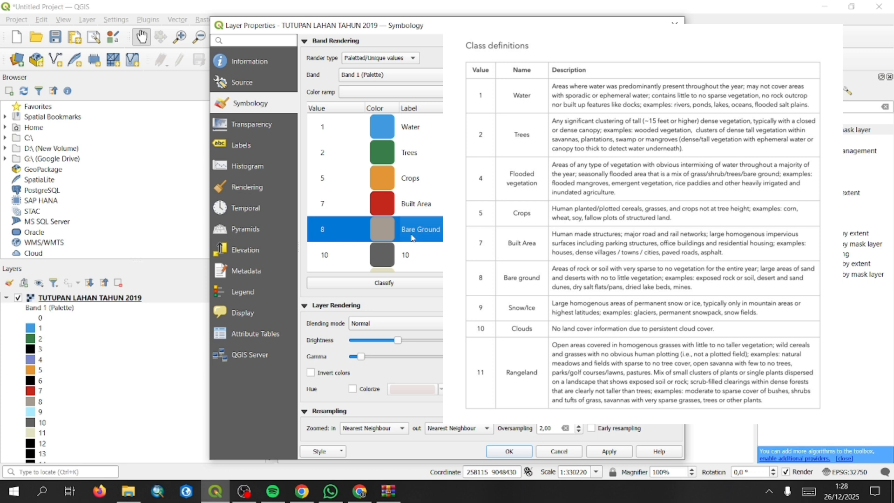
double_click(414, 254)
key("BackSpace")
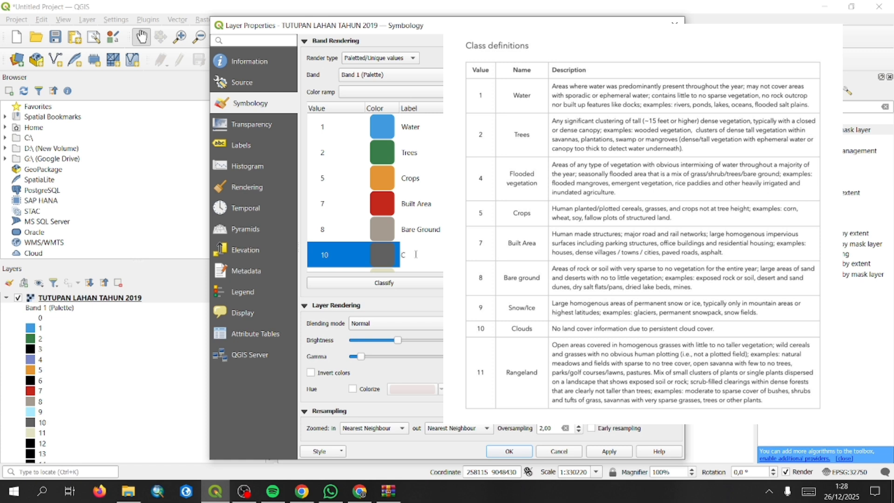
type("ds")
key("Return")
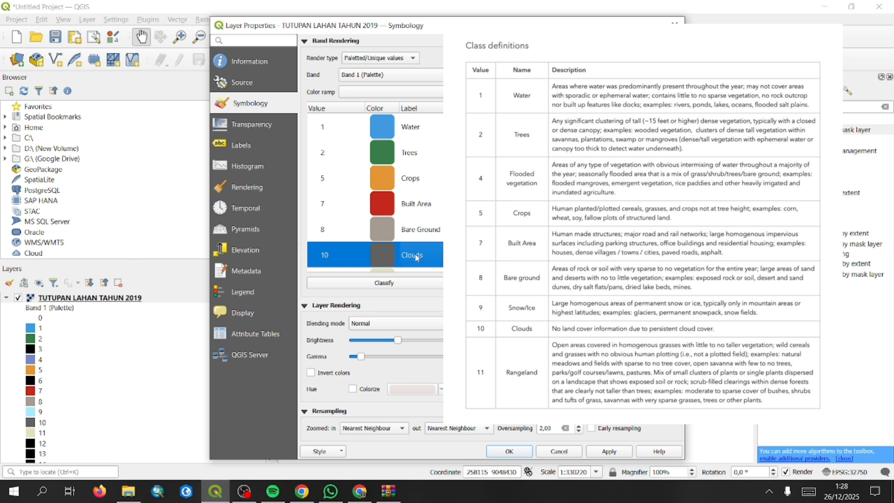
Step: Label value 11 as Rangeland, apply the 2019 layer's symbology and close its properties
scroll(416, 257, "down", 1)
double_click(415, 254)
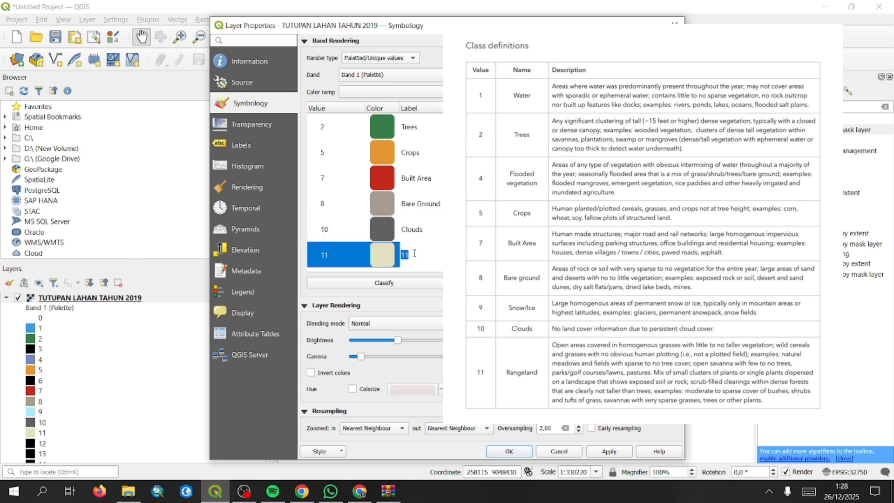
key("BackSpace")
type("Rangeland")
key("Return")
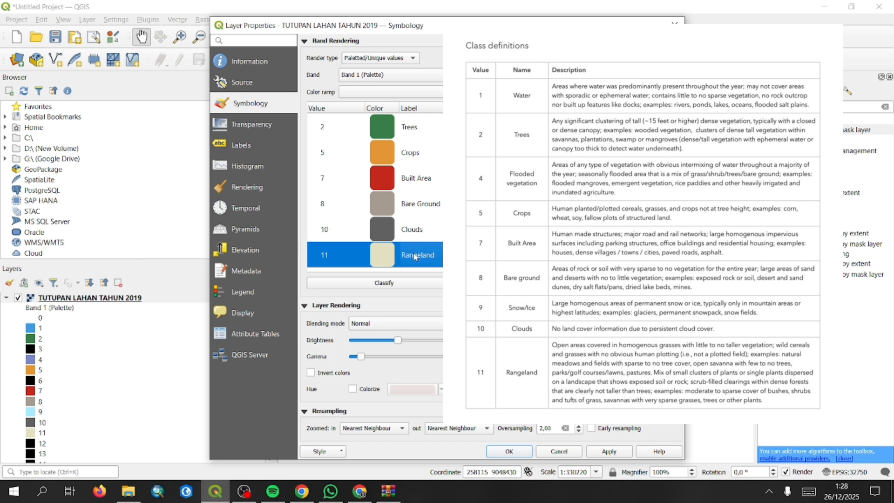
left_click(608, 451)
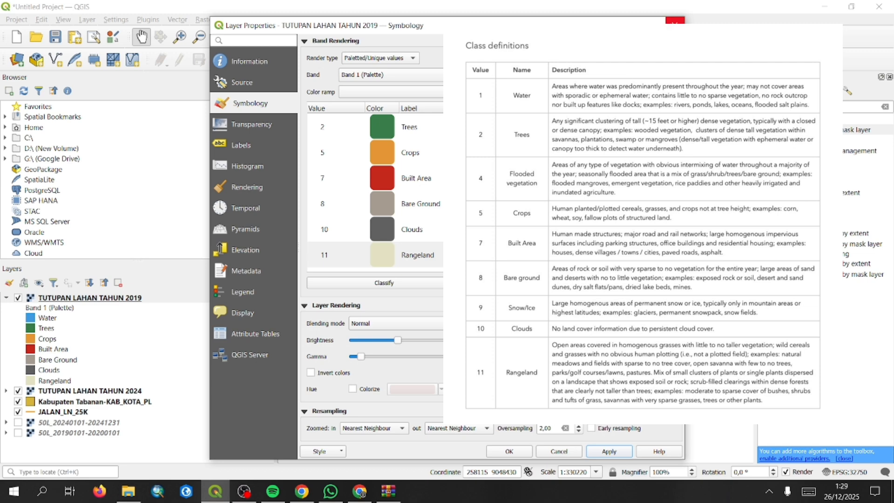
left_click(674, 21)
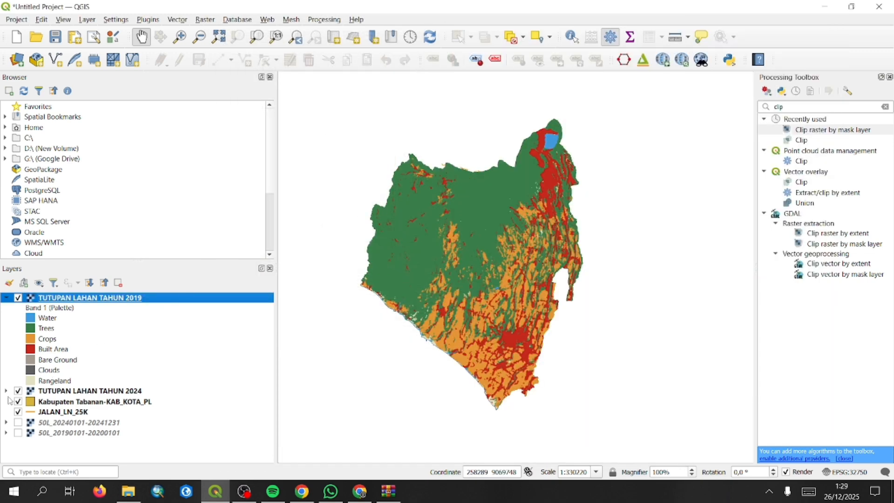
Step: Open the symbology of TUTUPAN LAHAN TAHUN 2024 and classify Band 1 into its unique values
left_click(7, 391)
right_click(53, 392)
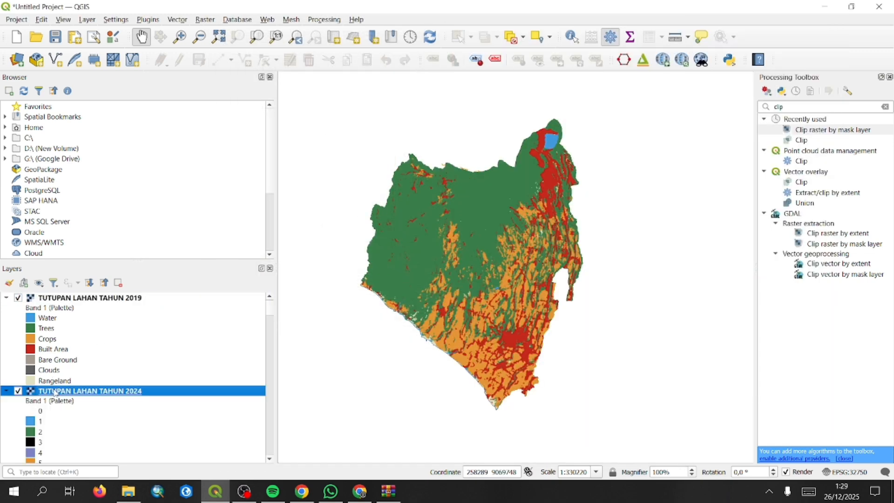
left_click(76, 382)
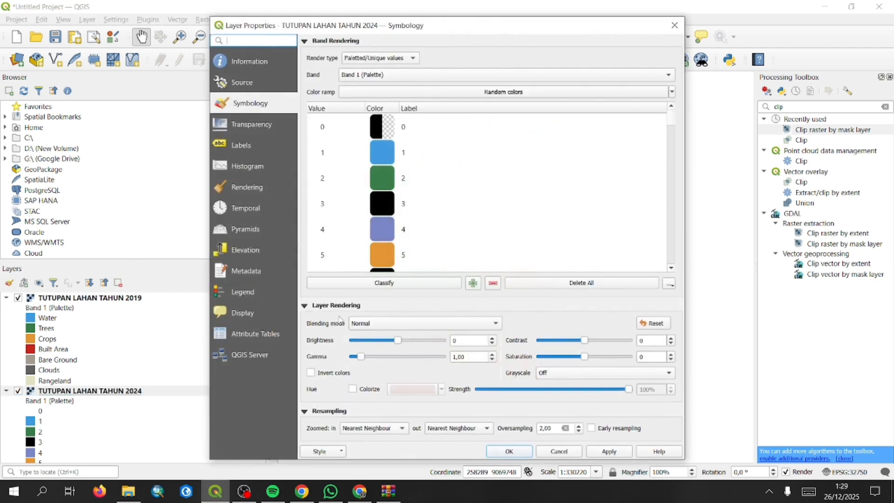
left_click(380, 284)
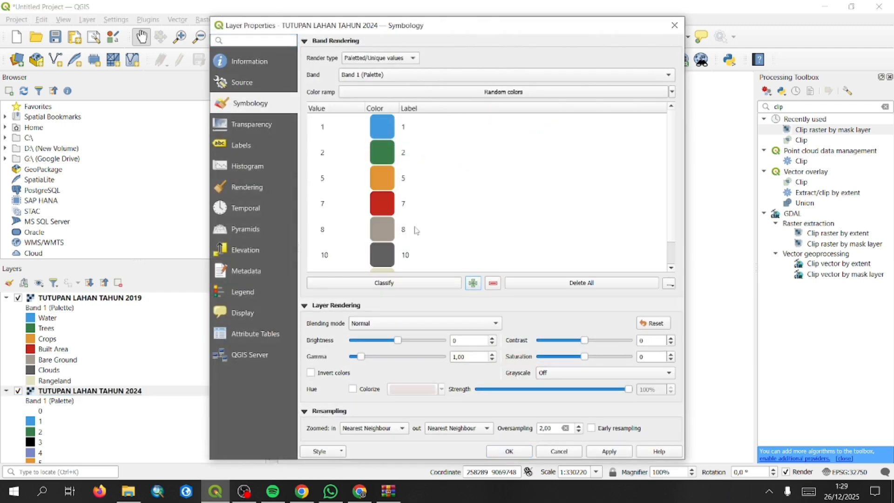
scroll(390, 139, "down", 1)
scroll(390, 140, "up", 1)
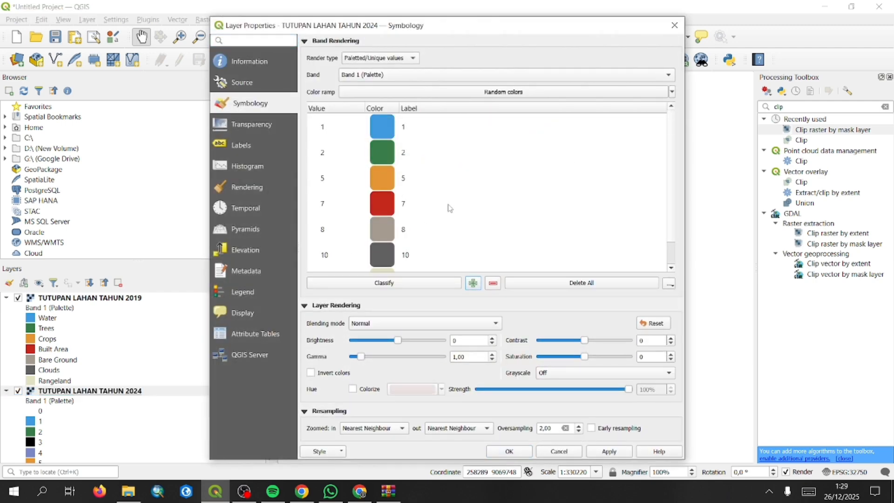
Step: In the 2024 layer's class list, label value 1 as Water and value 2 as Trees
double_click(404, 127)
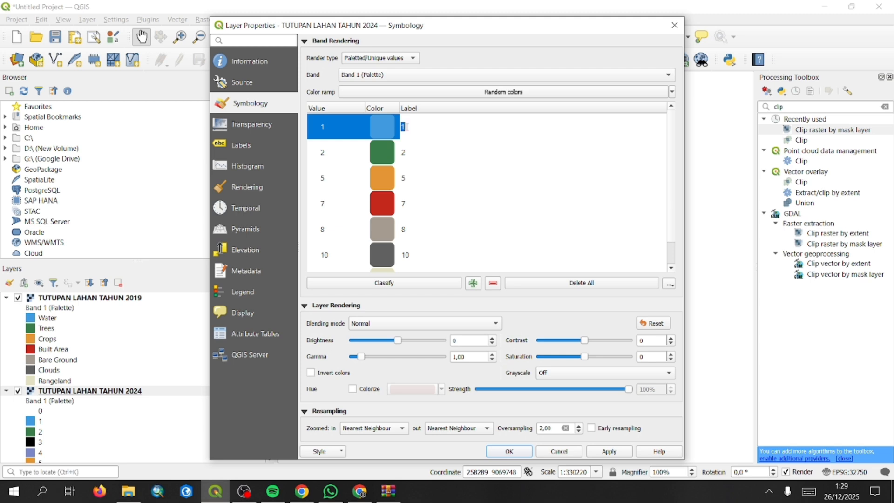
type("Water")
key("Return")
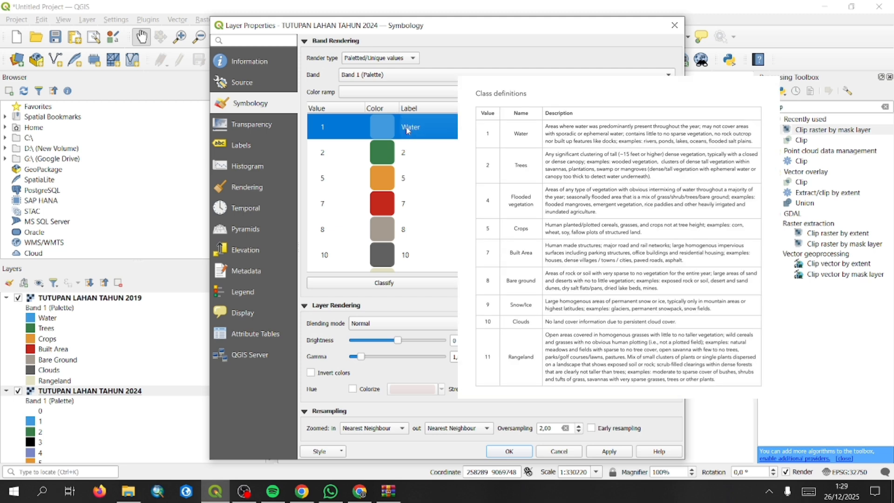
double_click(417, 154)
type("T")
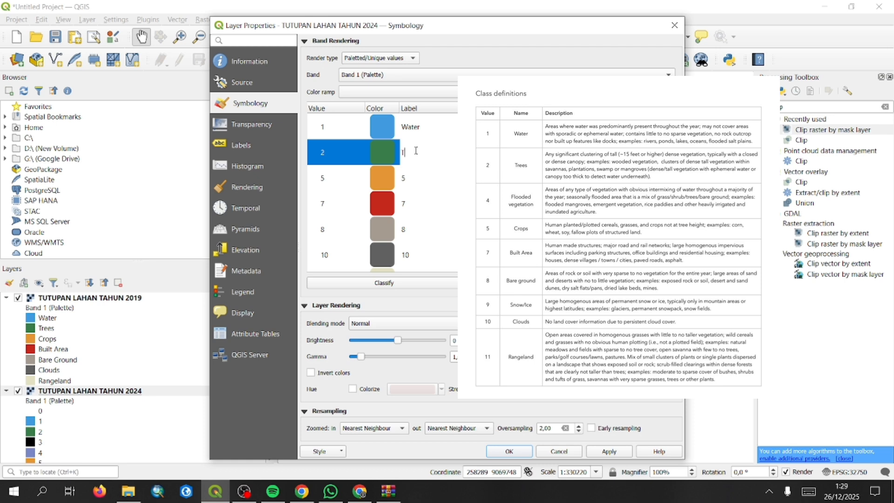
type("rees")
key("Return")
Step: In the 2024 layer's class list, label value 5 as Crops and value 7 as Built Area
double_click(414, 172)
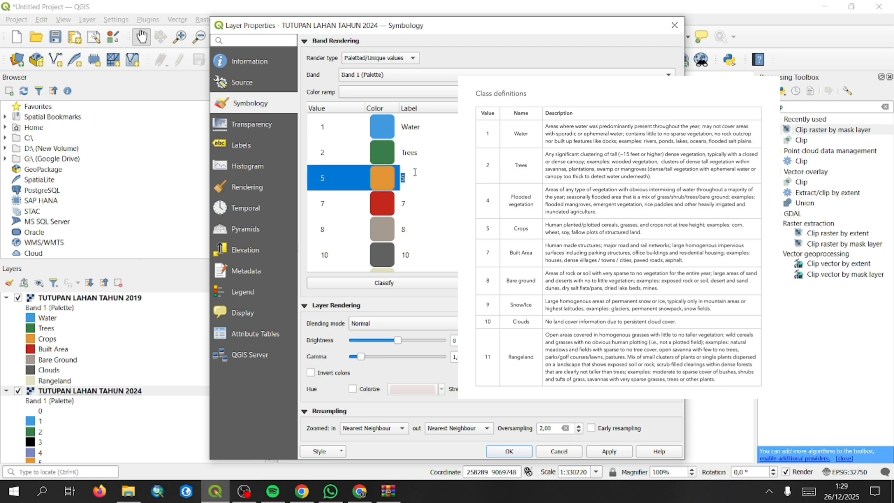
key("BackSpace")
type("Crops")
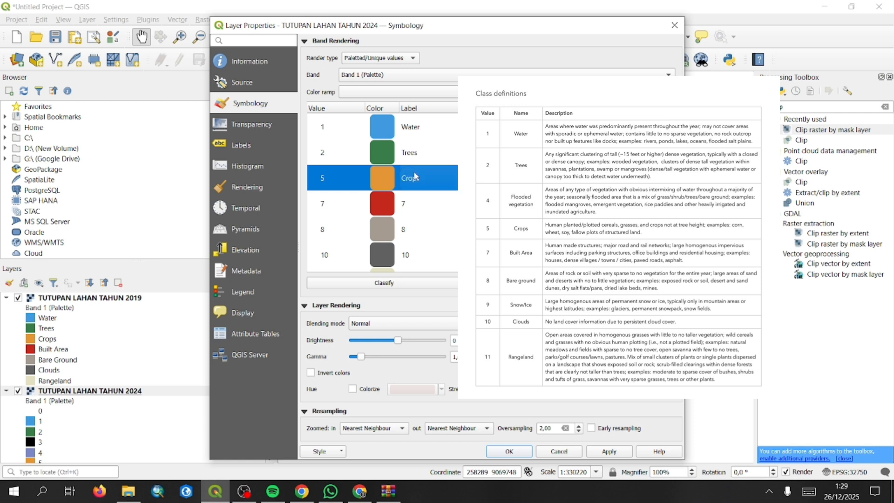
key("Return")
double_click(415, 197)
key("BackSpace")
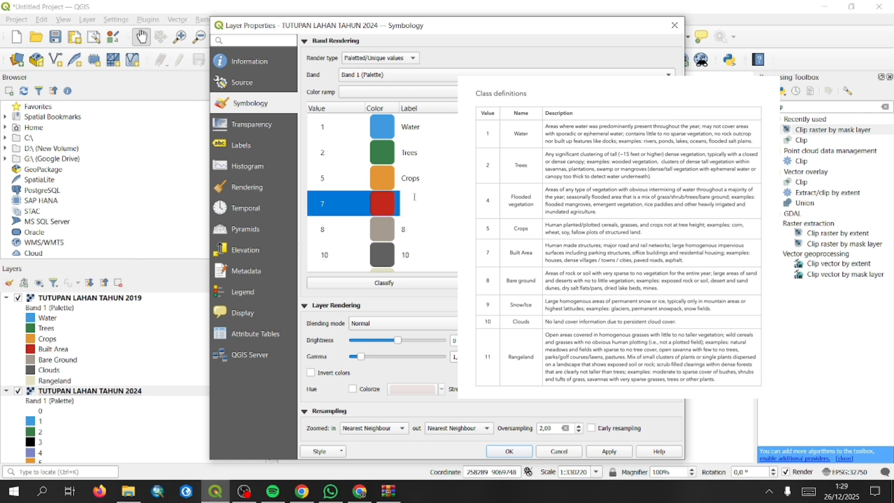
type("Built Area")
key("Return")
Step: In the 2024 layer's class list, label value 8 as Bare Ground and value 10 as Clouds
double_click(414, 229)
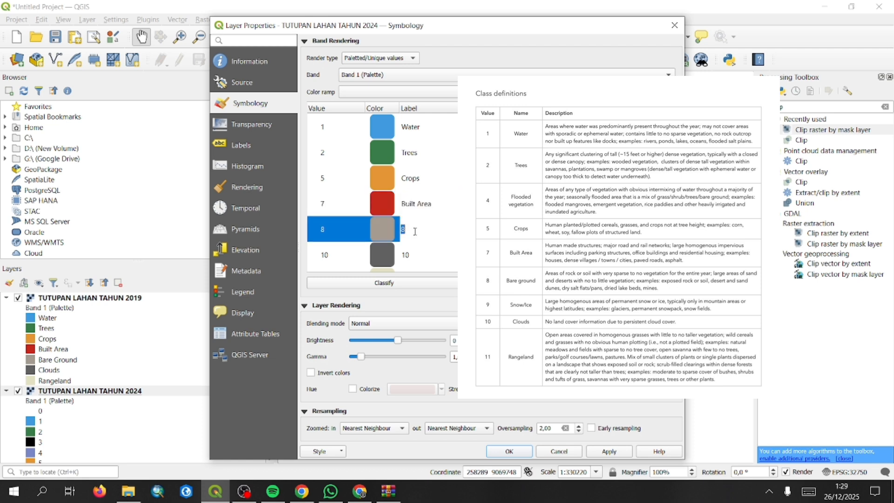
key("BackSpace")
type("b")
key("BackSpace")
type("Bare Ground")
key("Return")
double_click(419, 258)
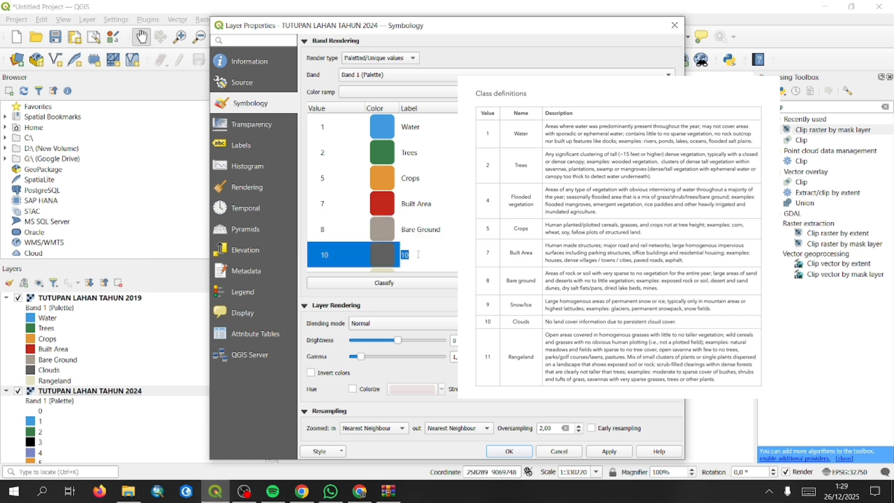
key("BackSpace")
type("Clouds")
key("Return")
key("Down")
Step: Label value 11 as Rangeland, apply the 2024 layer's symbology and close its properties
double_click(419, 255)
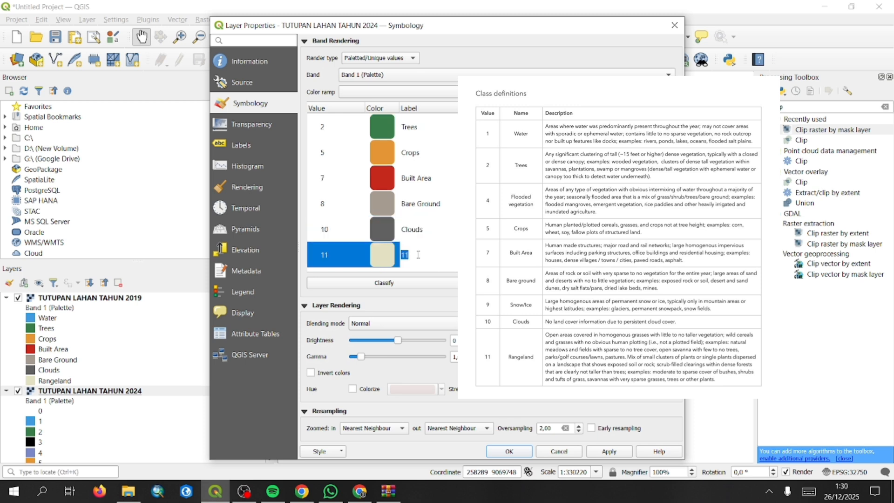
key("BackSpace")
type("Rangeland")
left_click(600, 452)
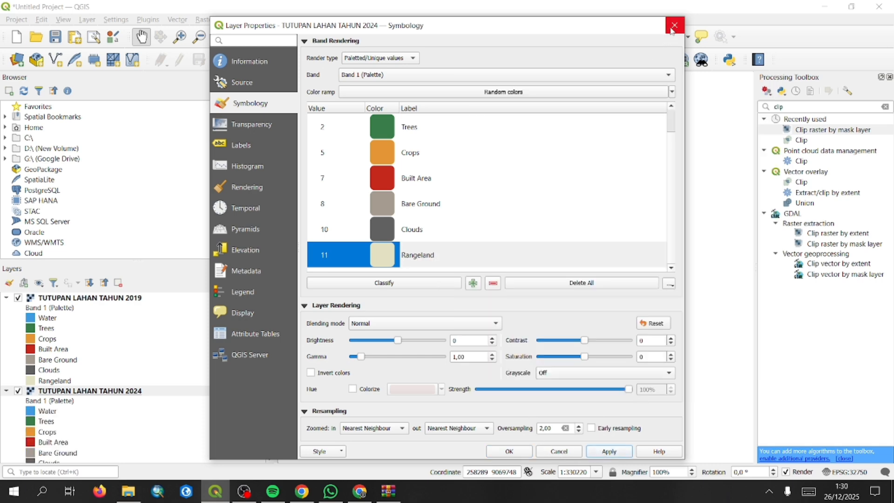
left_click(672, 31)
scroll(90, 356, "down", 2)
scroll(89, 356, "up", 2)
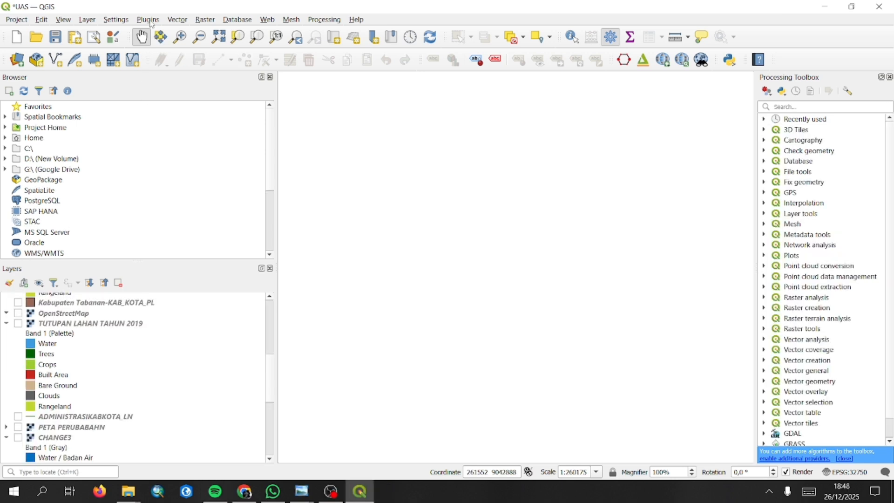
Step: Search all plugins for "Mol", view the MOLUSCE plugin's details and close the plugin manager
left_click(148, 20)
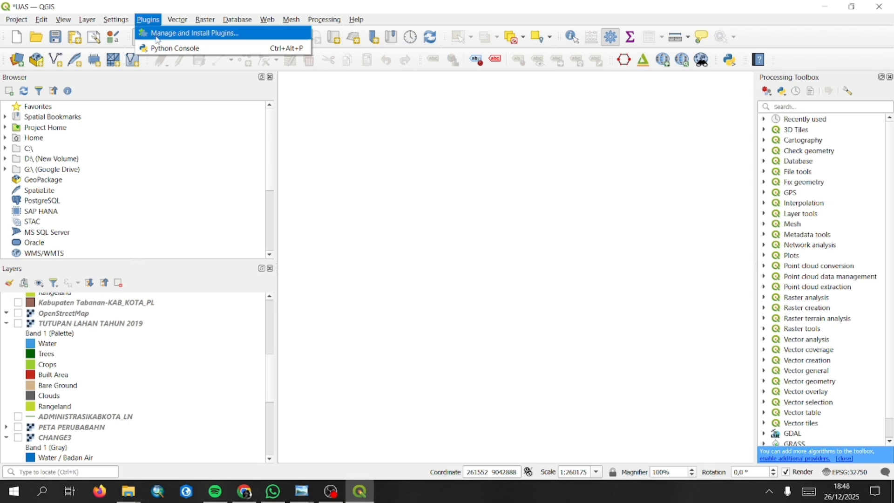
left_click(156, 38)
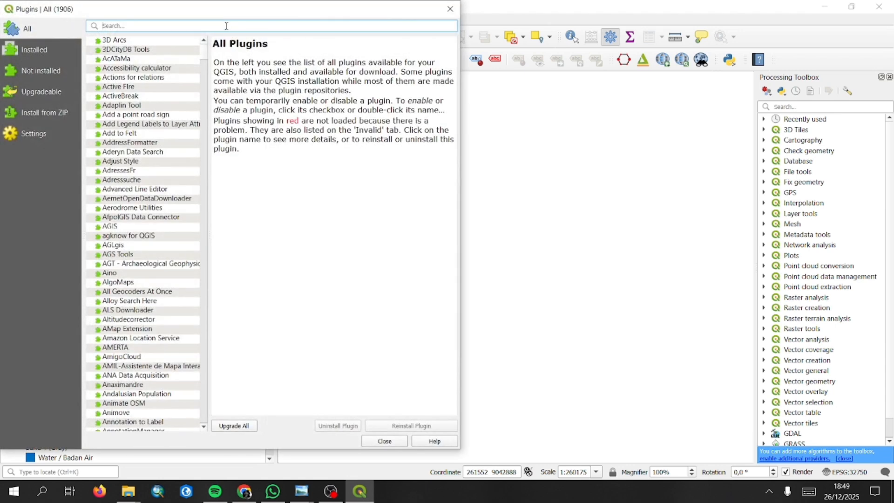
type("M")
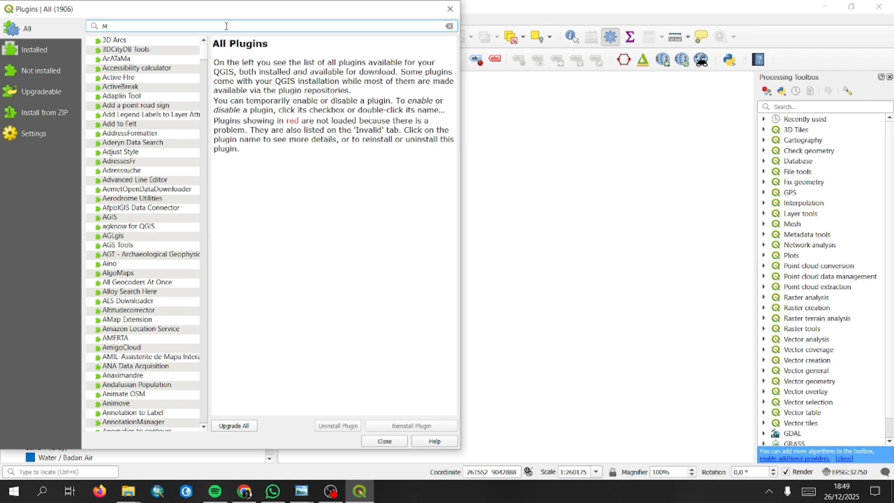
type("o")
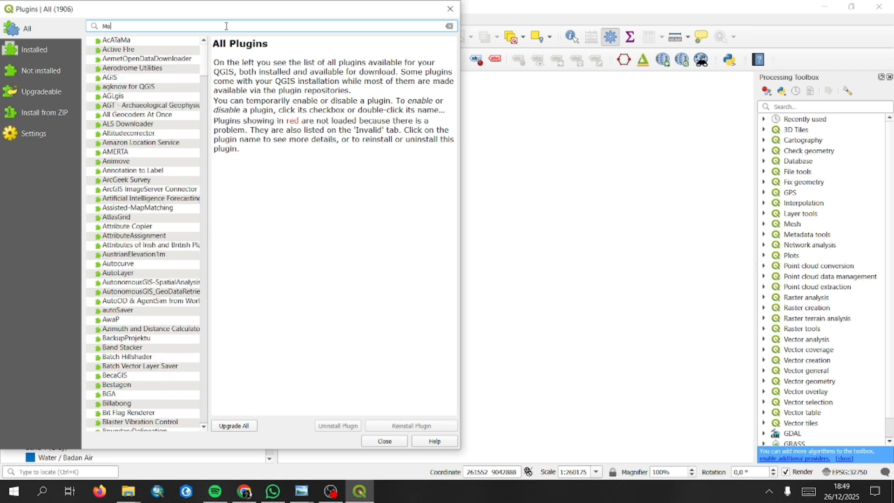
type("l")
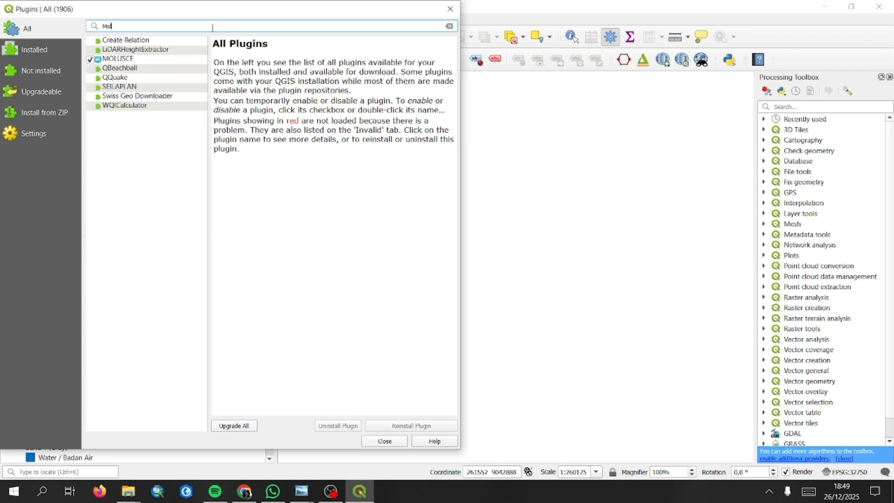
left_click(139, 59)
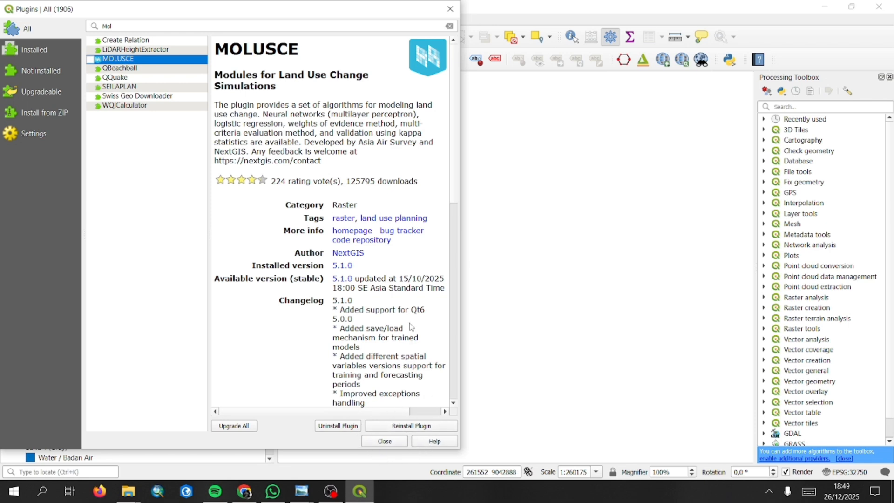
left_click(398, 442)
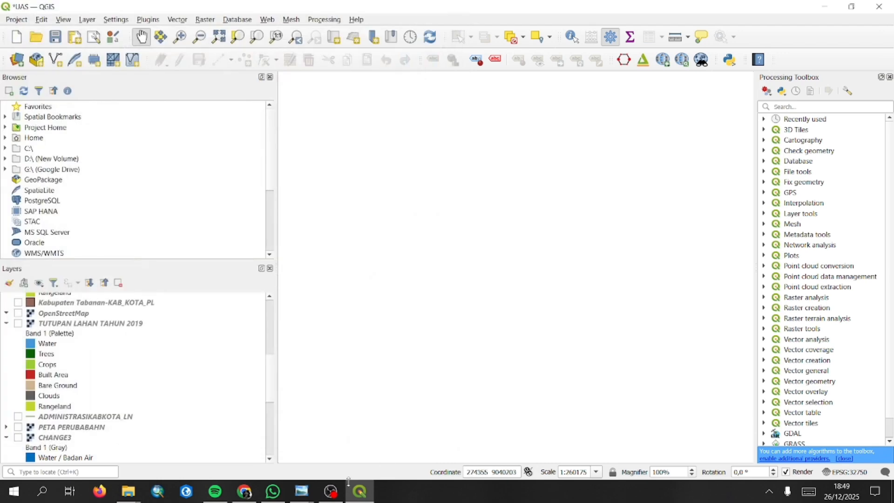
Step: Open MOLUSCE and set TUTUPAN LAHAN TAHUN 2019 as the initial raster and TUTUPAN LAHAN TAHUN 2024 as the final raster
left_click(337, 495)
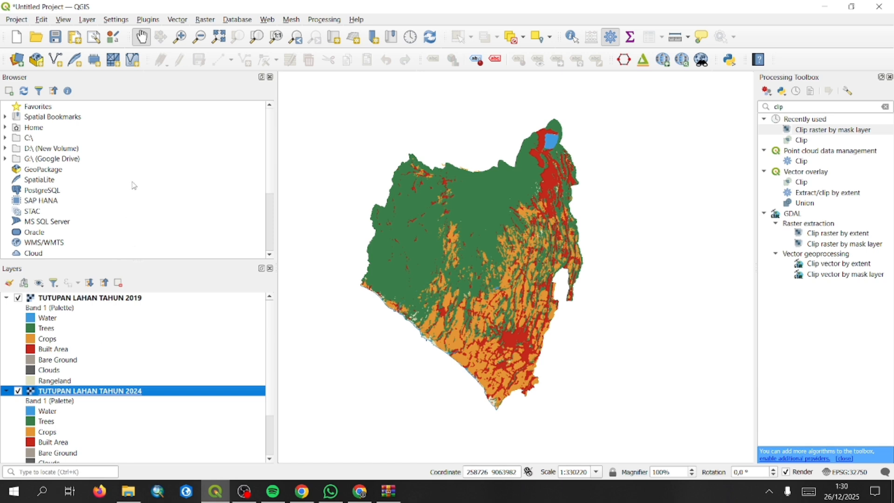
left_click(205, 21)
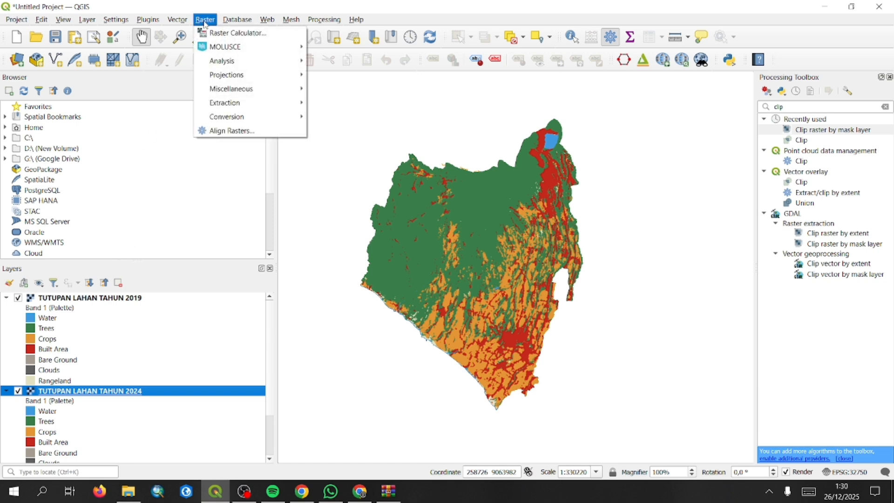
mouse_move(217, 45)
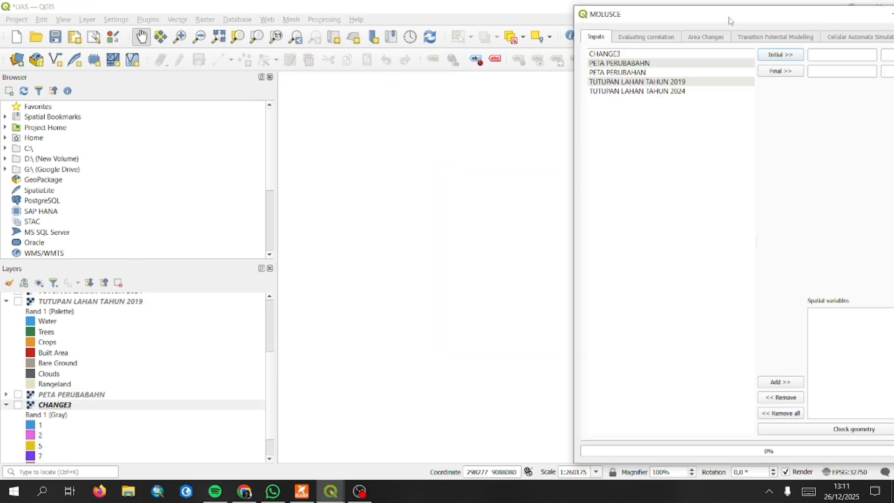
left_click_drag(730, 21, 446, 47)
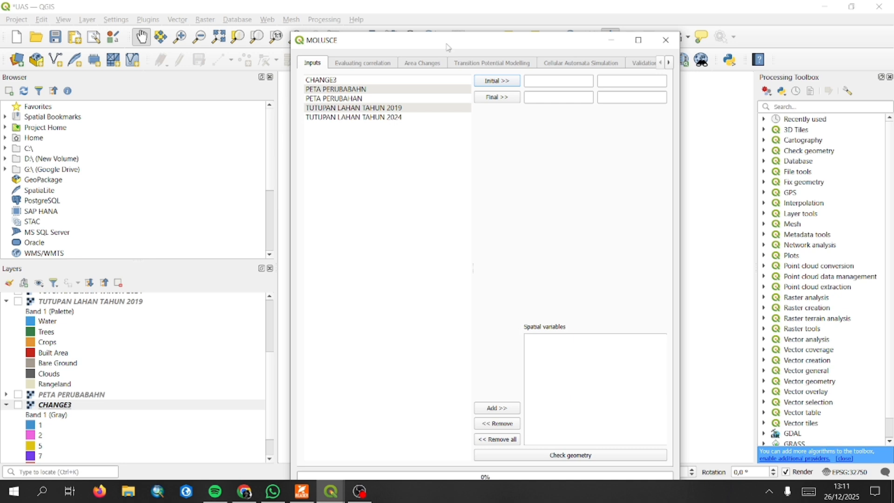
left_click(392, 110)
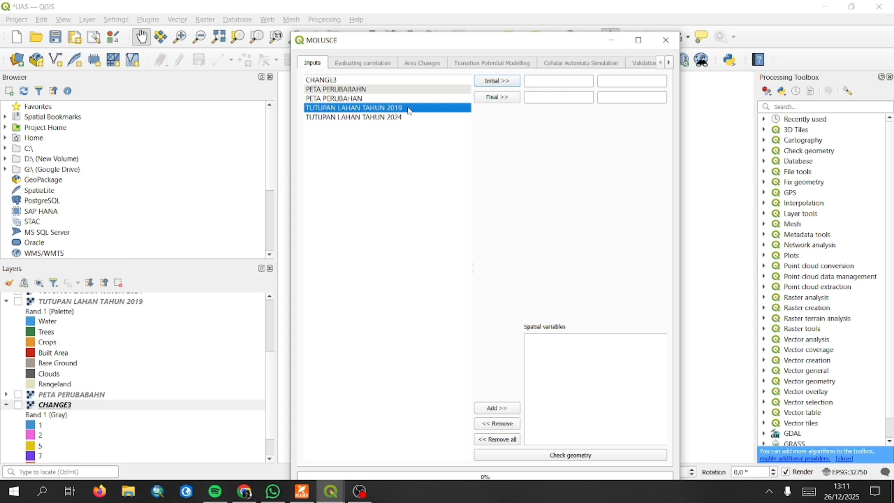
left_click(504, 83)
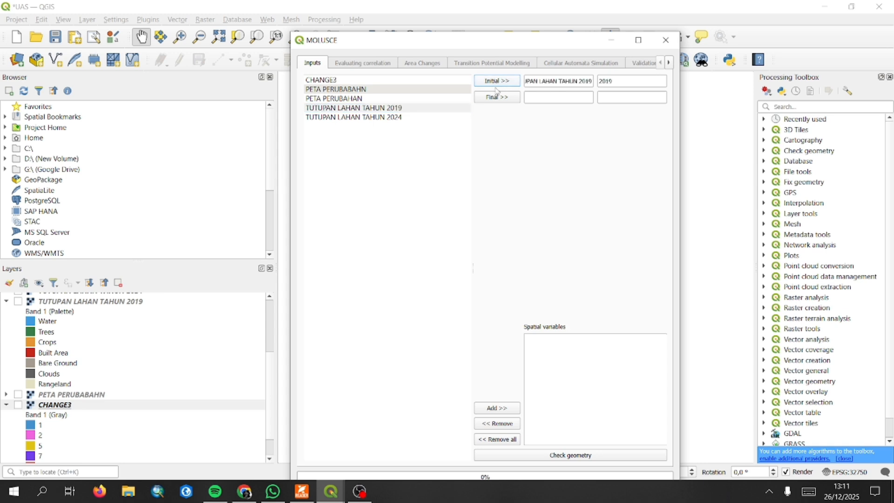
left_click(400, 119)
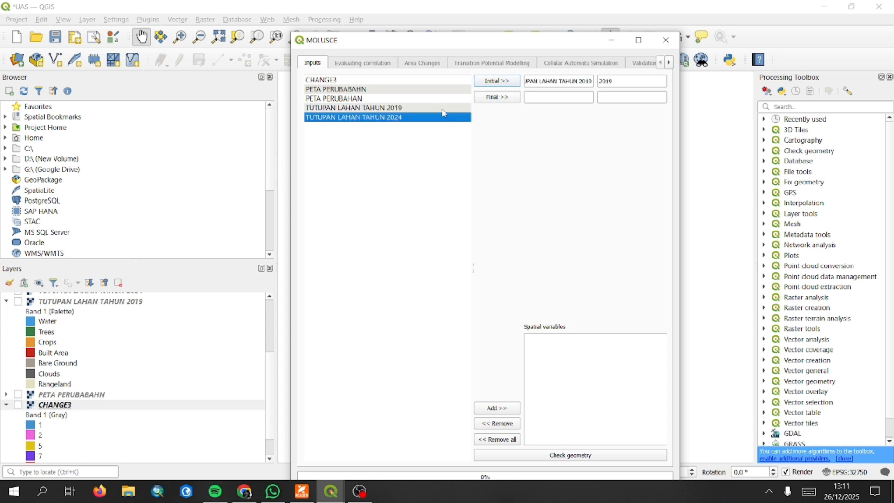
left_click(495, 100)
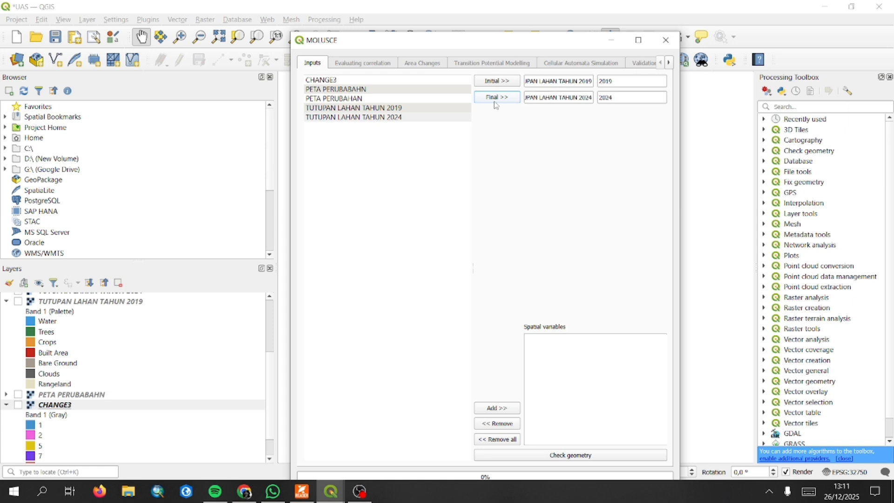
Step: Add TUTUPAN LAHAN TAHUN 2024 and TUTUPAN LAHAN TAHUN 2019 as spatial variables
left_click(512, 404)
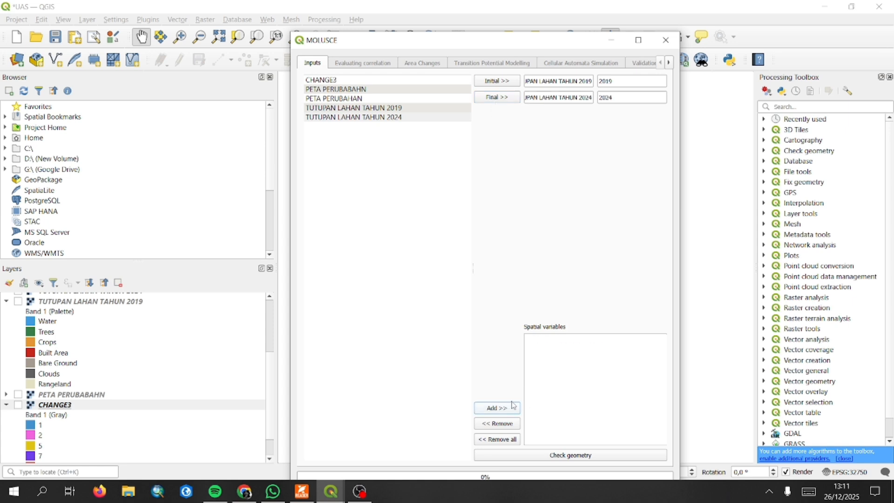
left_click(423, 109)
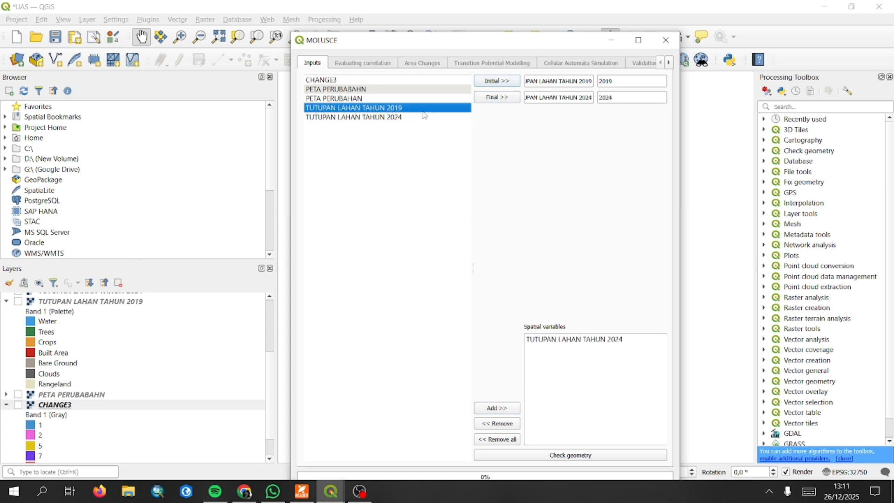
left_click(495, 408)
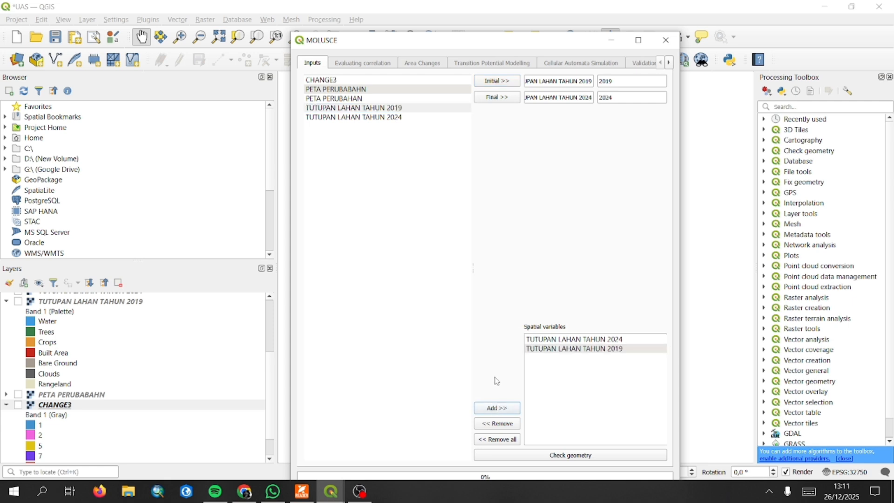
Step: Check the geometry of the input rasters, and evaluate Pearson's Correlation across all rasters
left_click(564, 456)
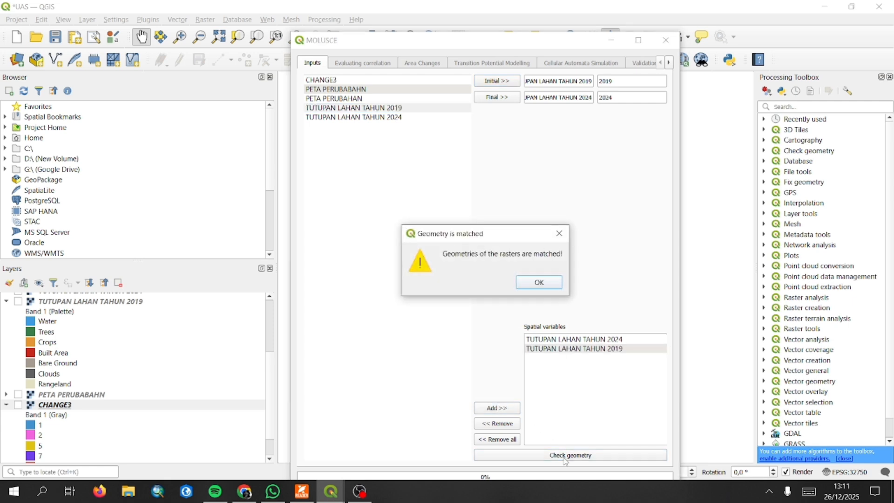
left_click(539, 284)
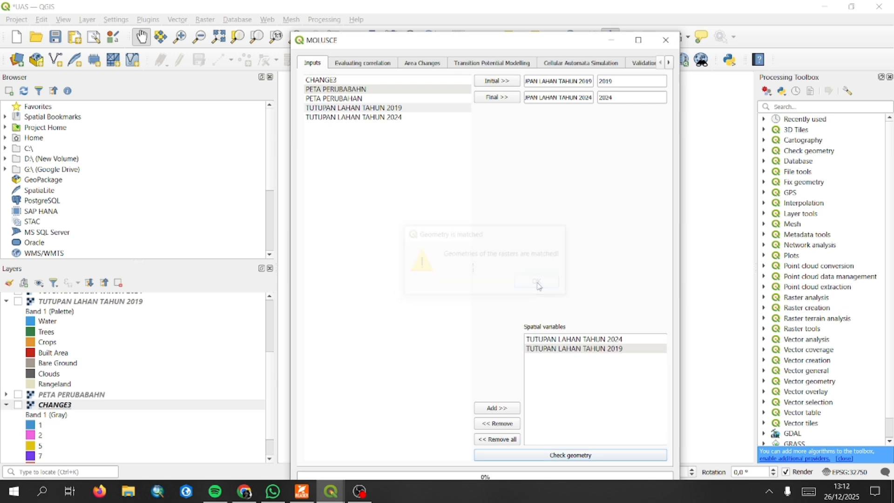
left_click(375, 64)
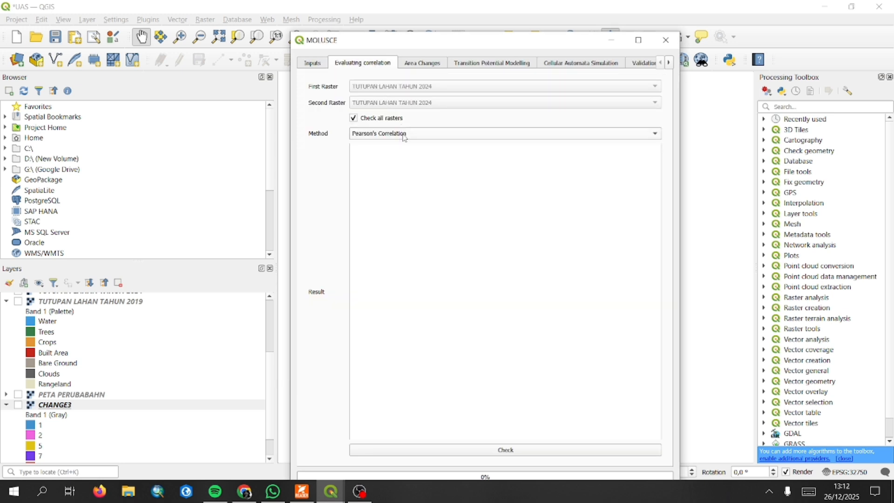
left_click(471, 447)
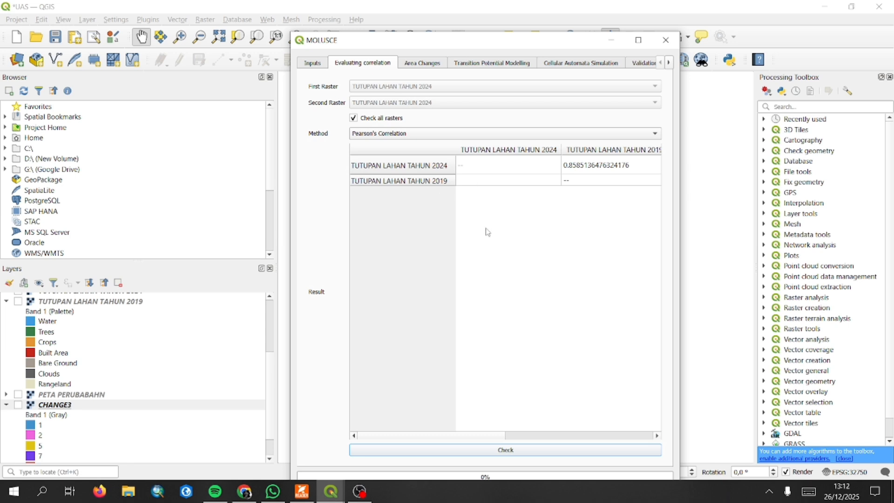
Step: Set the area change class statistics to ha and update the statistics and transition matrix tables
left_click(416, 66)
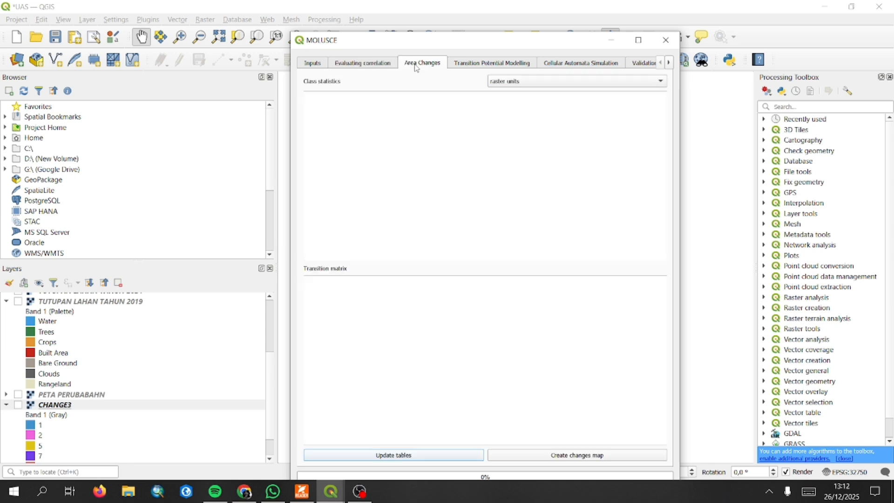
left_click(543, 85)
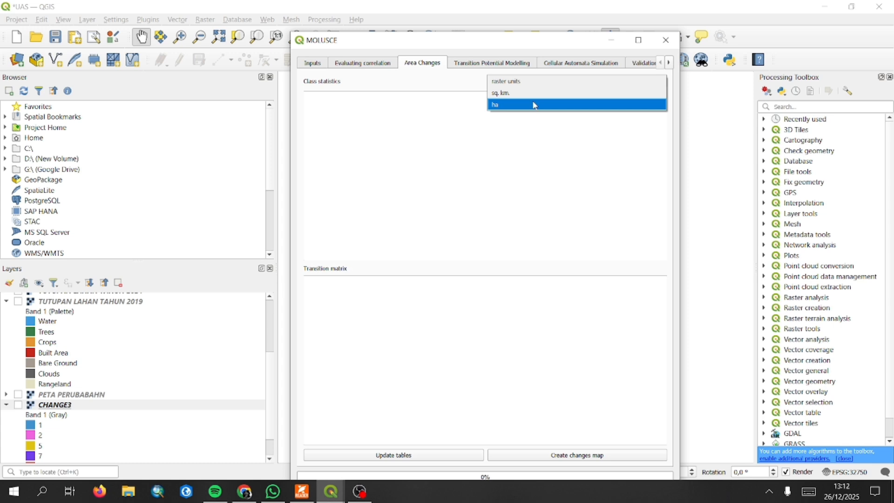
left_click(535, 105)
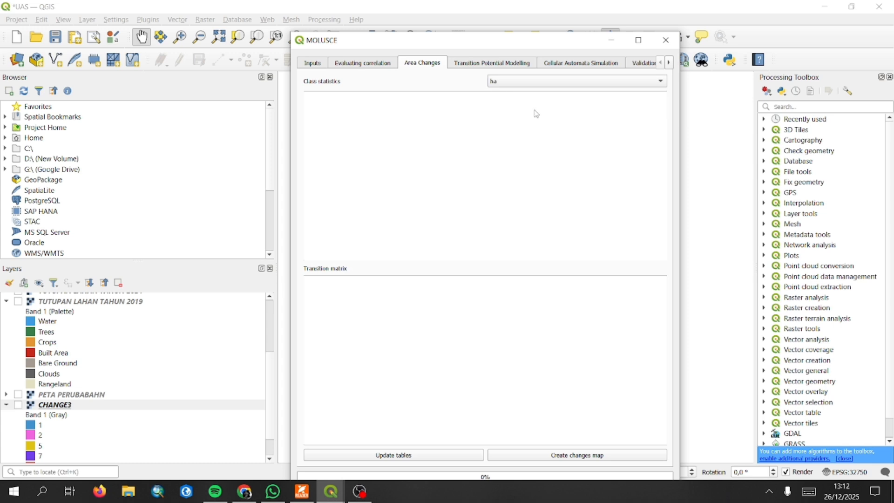
left_click(446, 455)
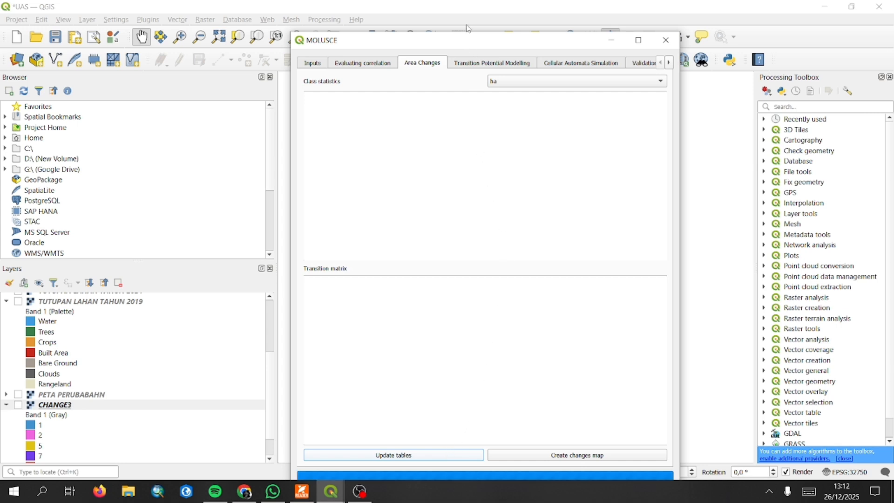
left_click_drag(468, 42, 465, 25)
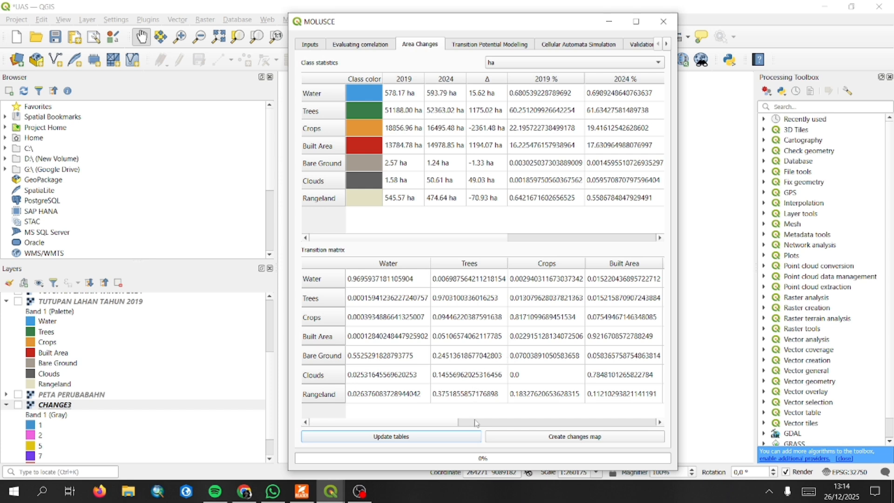
Step: Create the changes map from the area change results and save it as the GeoTIFF PerubahanFix__ in the UAS folder
left_click(558, 440)
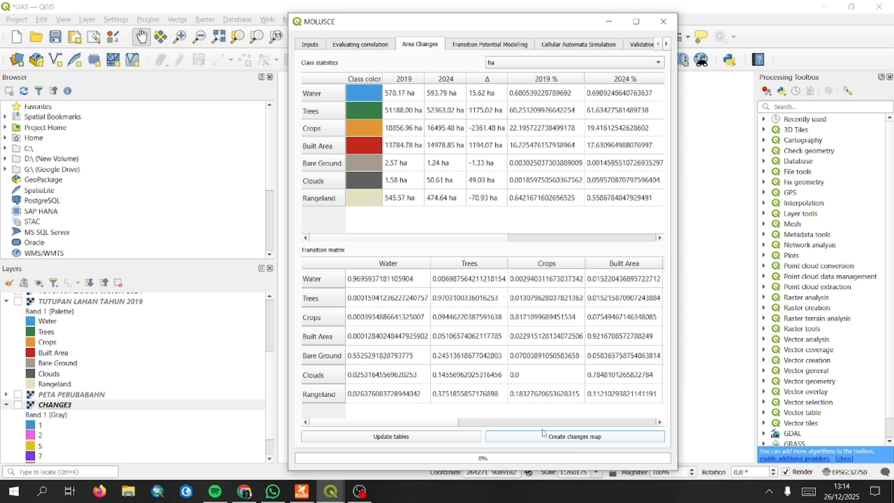
left_click(544, 436)
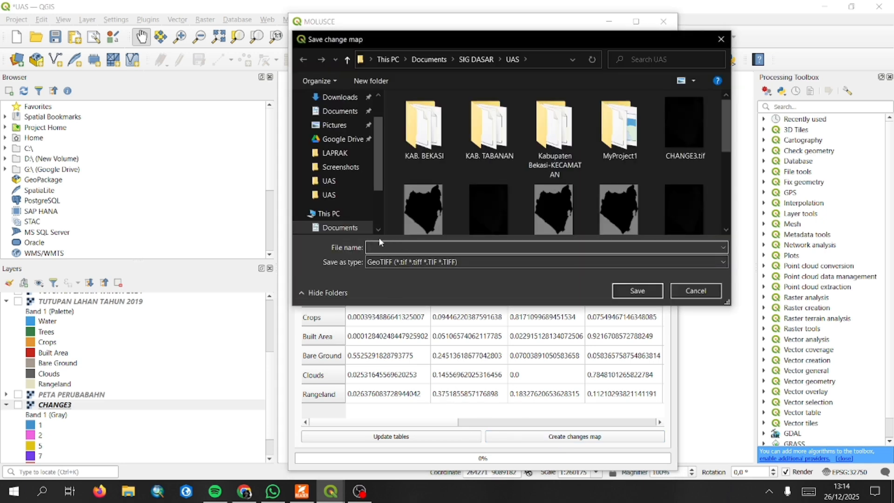
type("P")
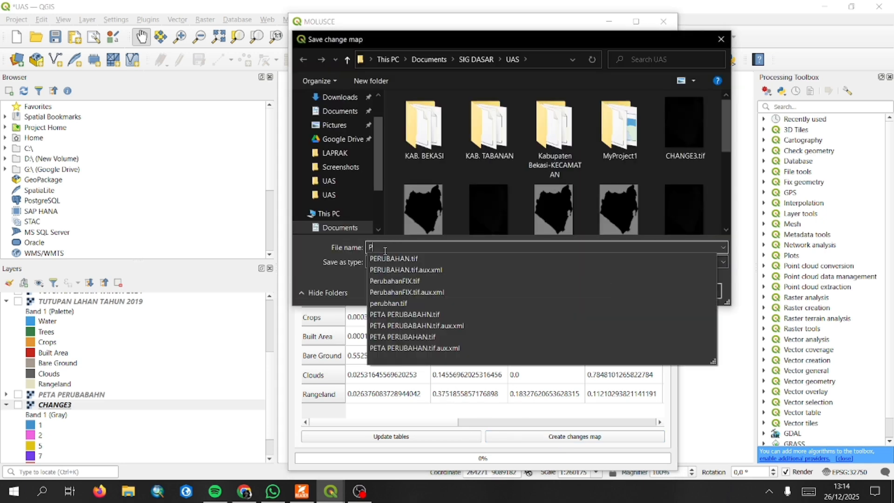
type("erub")
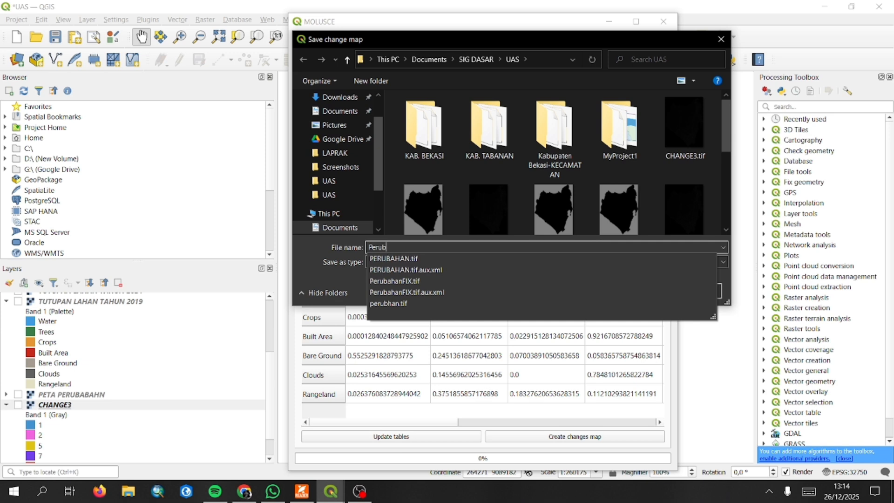
type("ahanFix_")
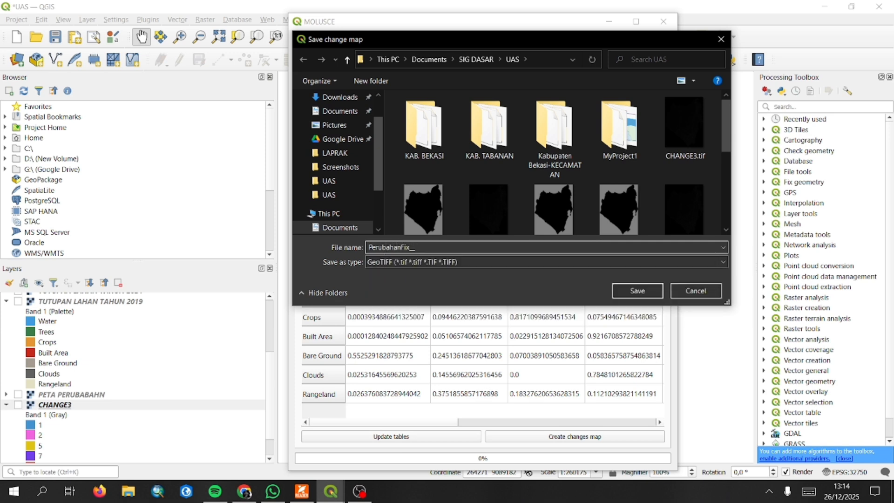
type("_tif")
left_click(631, 293)
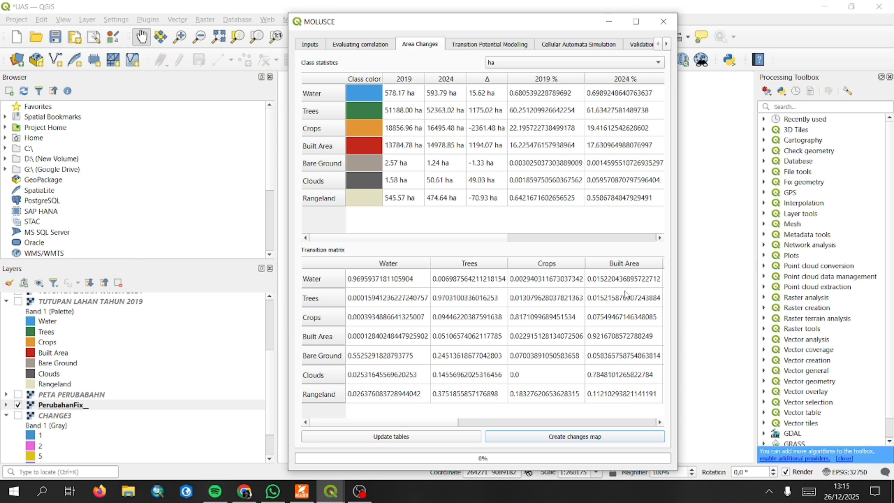
Step: Train the Artificial Neural Network transition potential model with the preset parameters
left_click(493, 45)
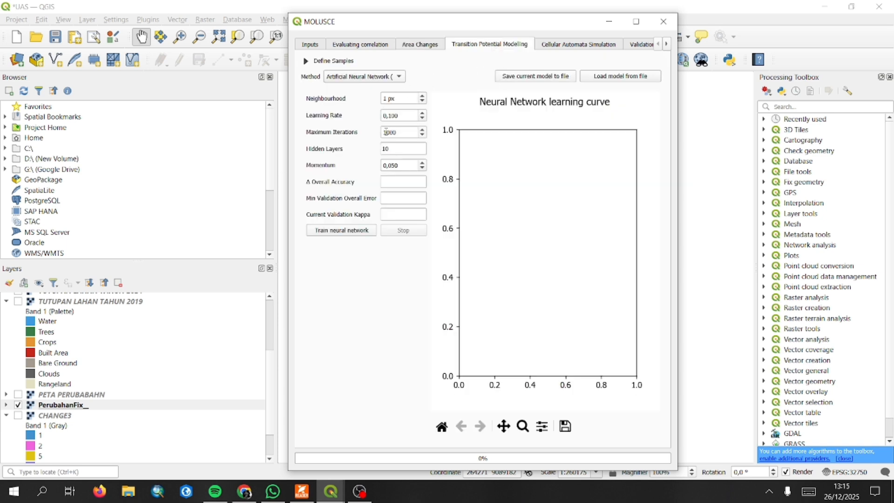
left_click(361, 233)
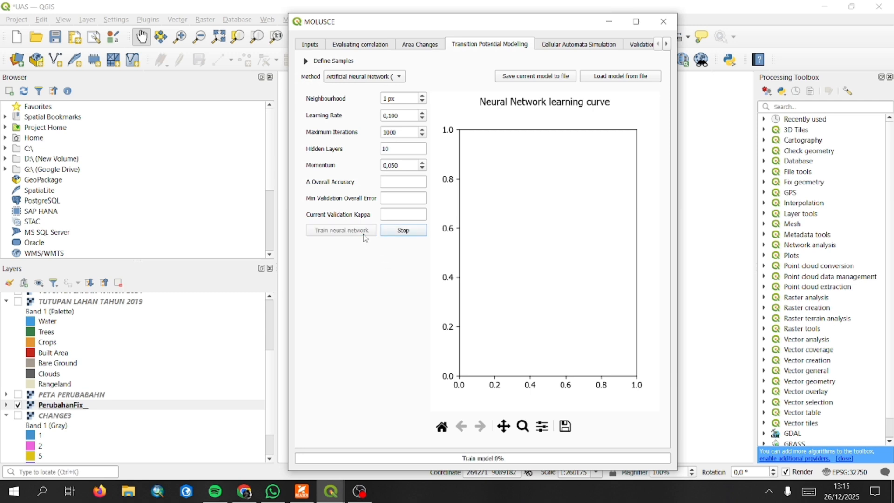
left_click(364, 233)
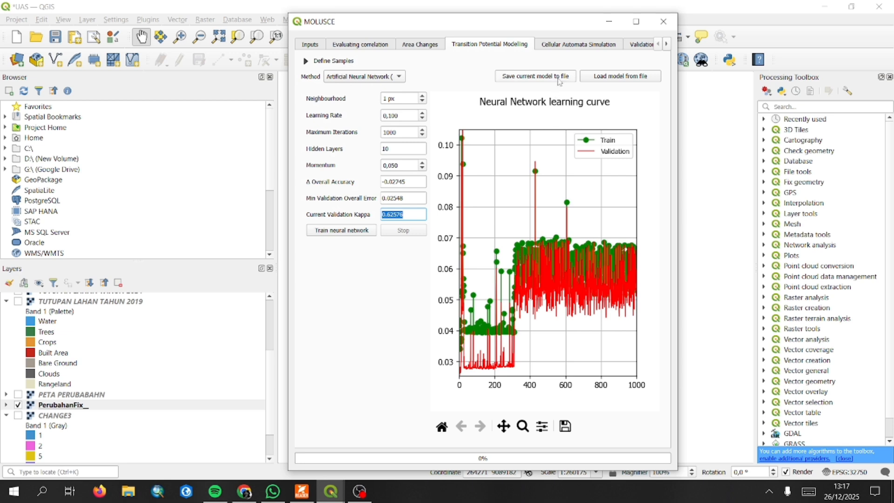
Step: Set the Cellular Automata simulation result output to PETA PREDIKSI PERUBAHAN.TIF in the UAS folder
left_click(580, 46)
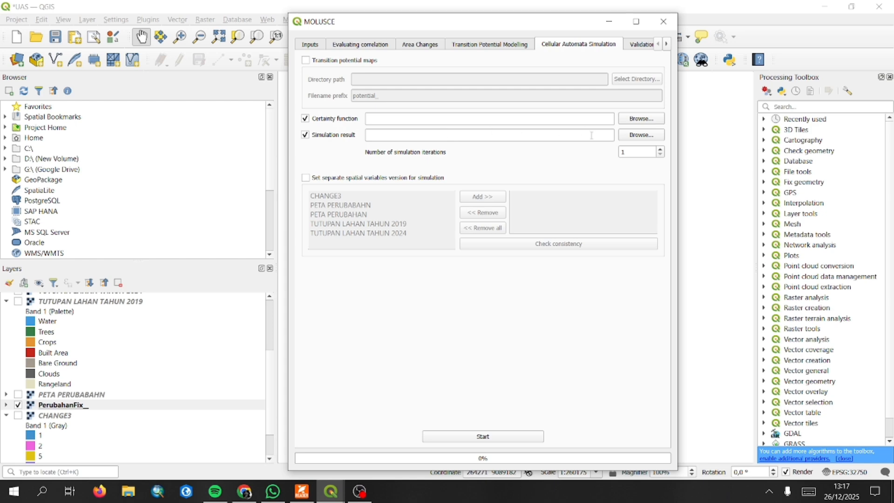
left_click(654, 137)
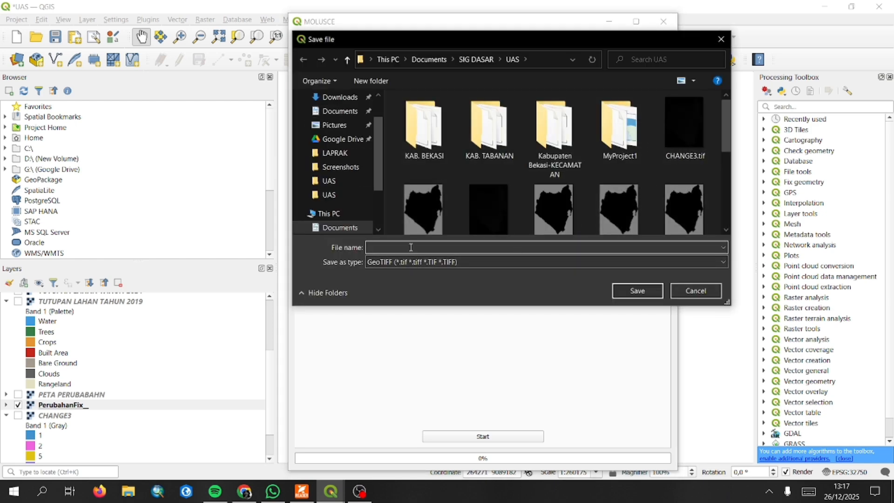
type("PETA")
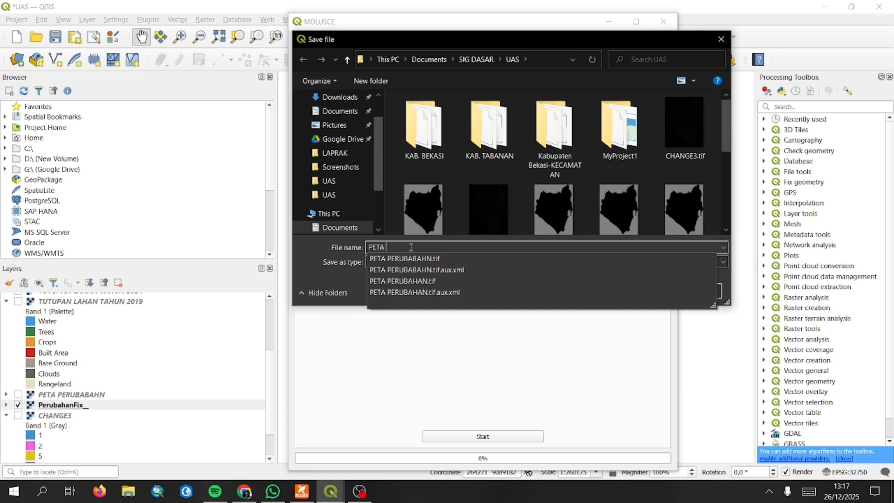
type("PRED")
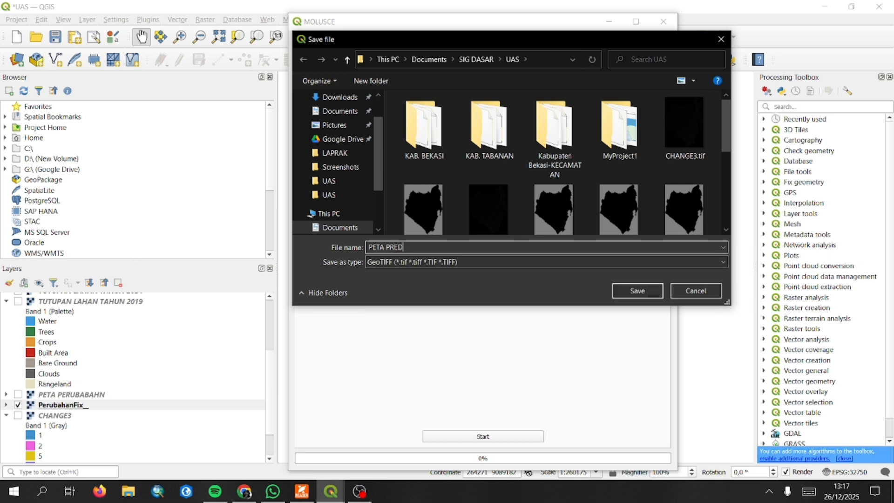
type("IKSI PERUBAHAN.TIF")
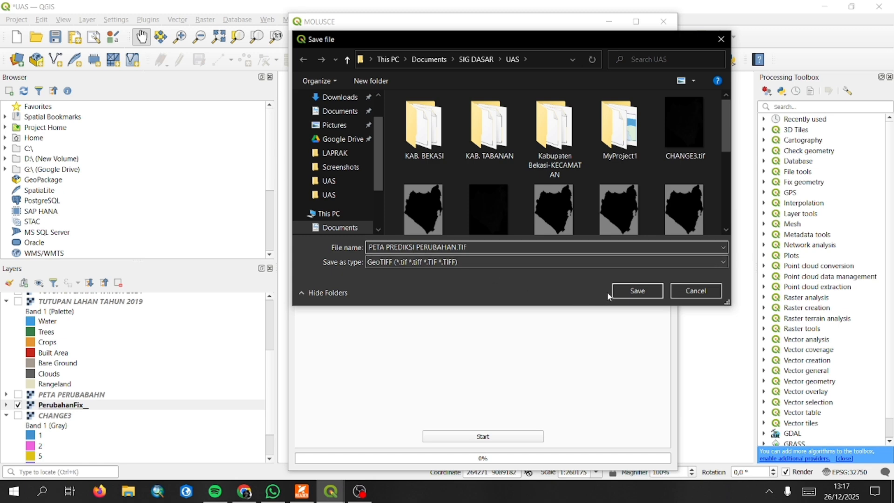
left_click(623, 292)
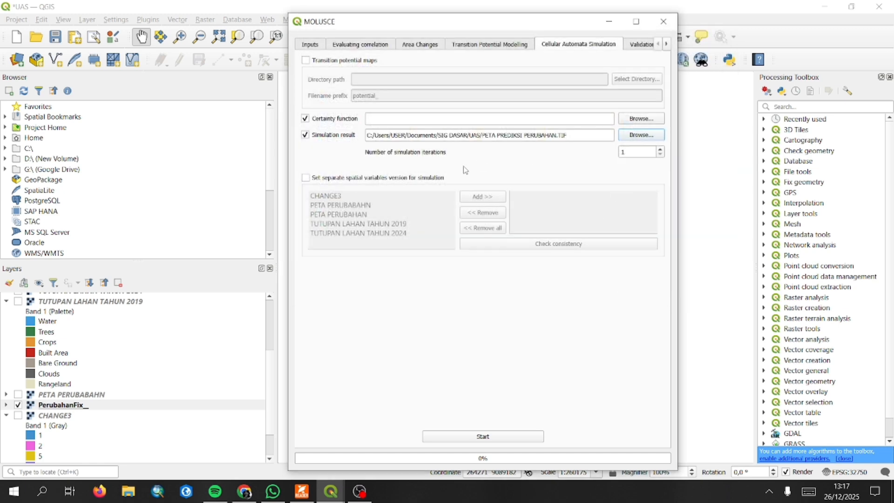
Step: Set the number of simulation iterations to 5 and run the Cellular Automata simulation
left_click(637, 153)
key("BackSpace")
type("5")
left_click(507, 435)
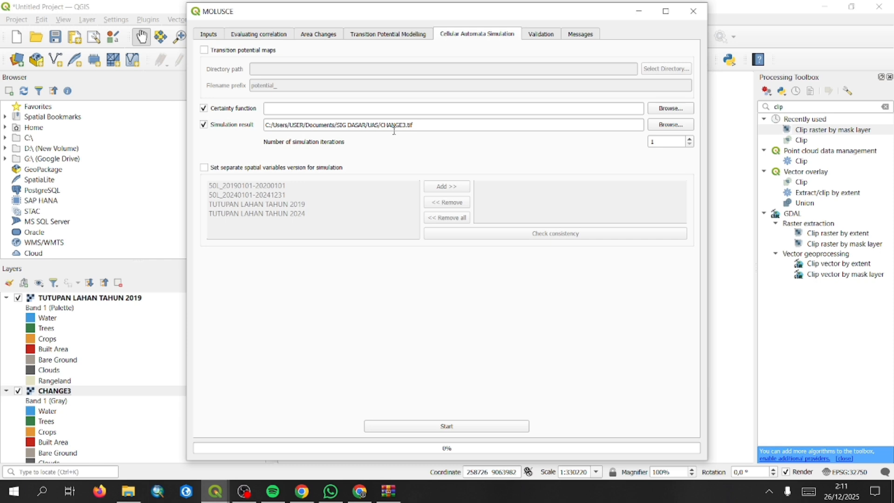
Step: Set TUTUPAN LAHAN TAHUN 2024.tif as the validation reference map and start validating the simulated map CHANGE3.tif
left_click(543, 40)
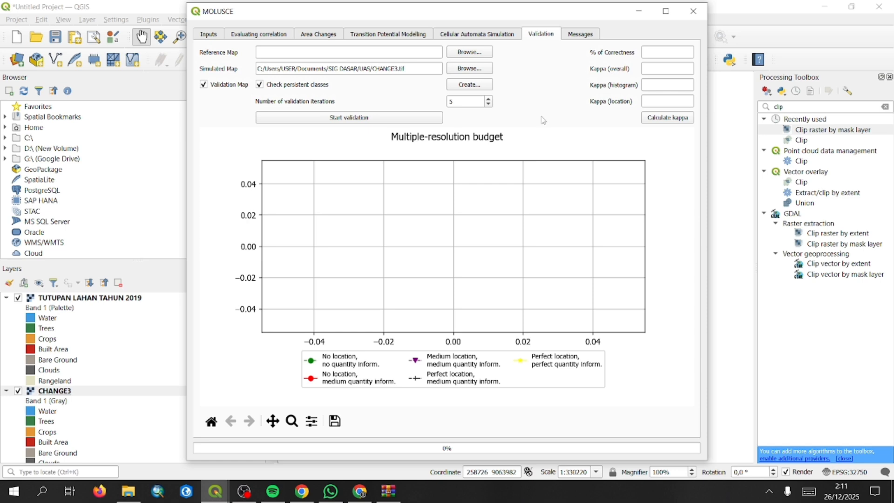
left_click(451, 54)
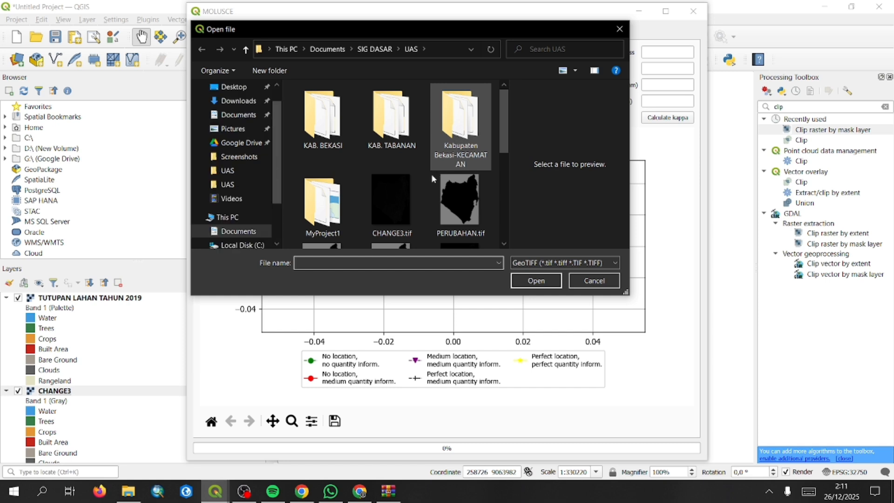
scroll(431, 174, "down", 5)
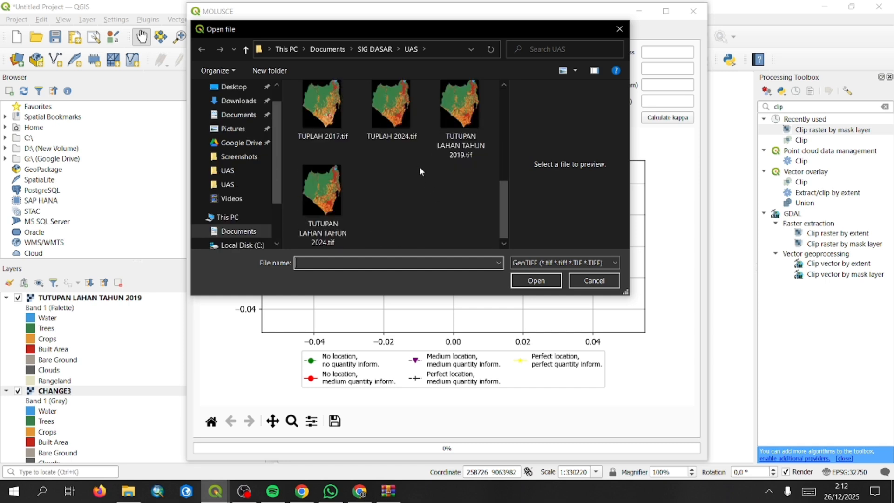
left_click(328, 207)
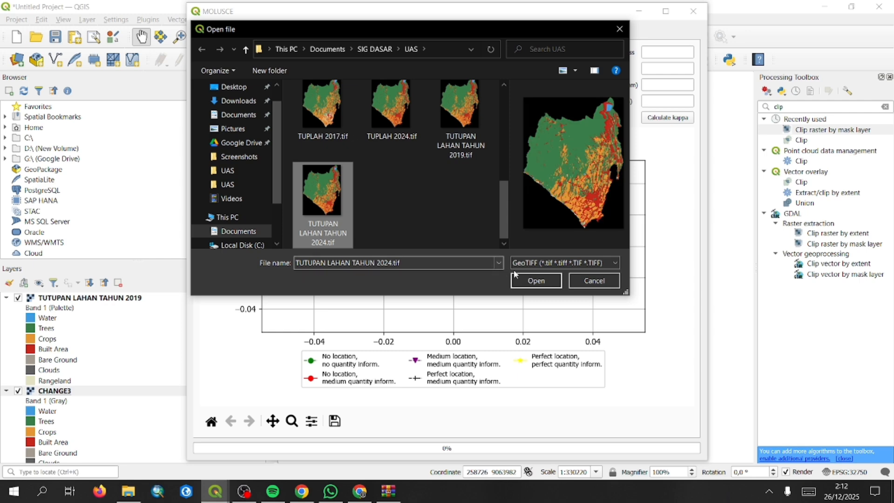
left_click(536, 280)
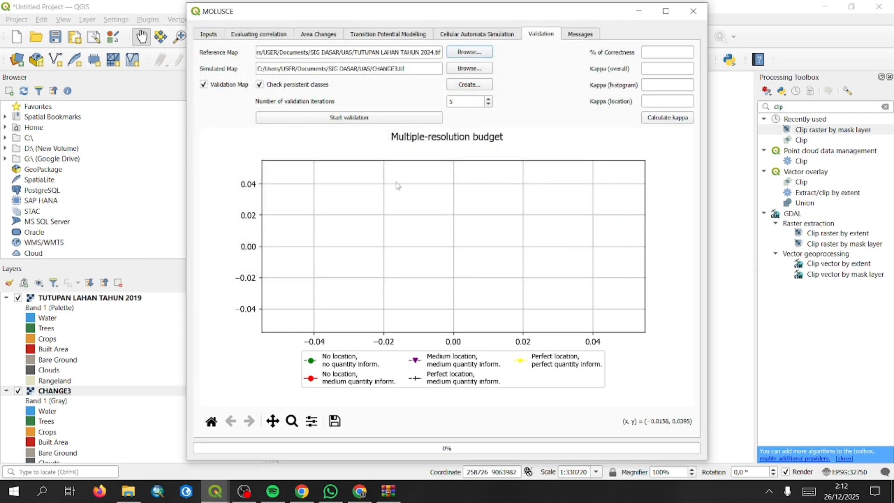
left_click(366, 120)
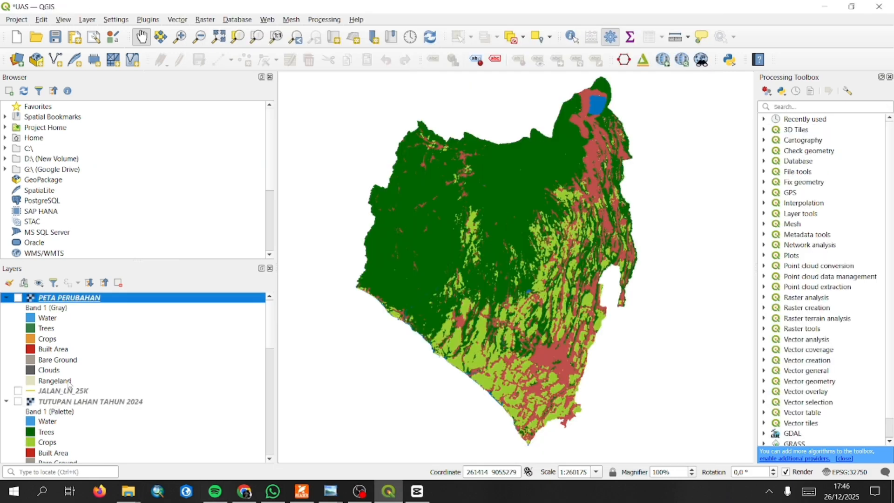
Step: Compare the TUTUPAN LAHAN TAHUN 2024, TUTUPAN LAHAN TAHUN 2019 and CHANGE3 maps by switching the 2024 and 2019 layers' visibility
scroll(24, 410, "down", 3)
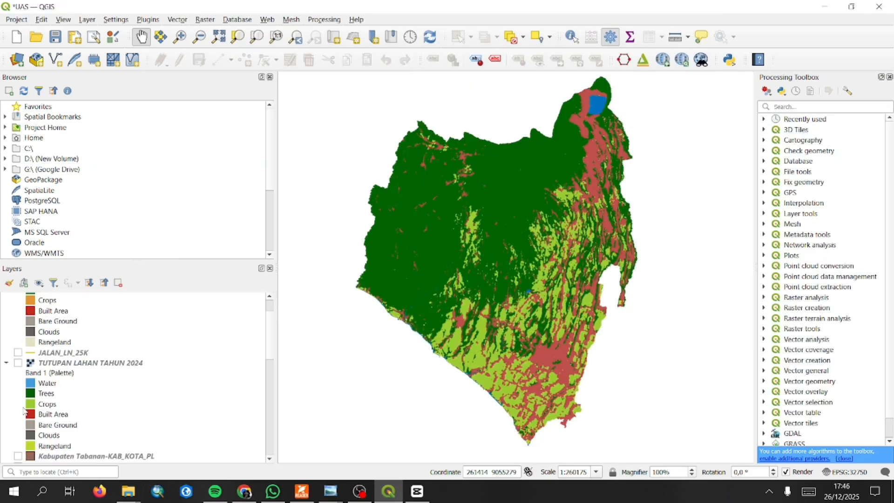
scroll(24, 409, "down", 6)
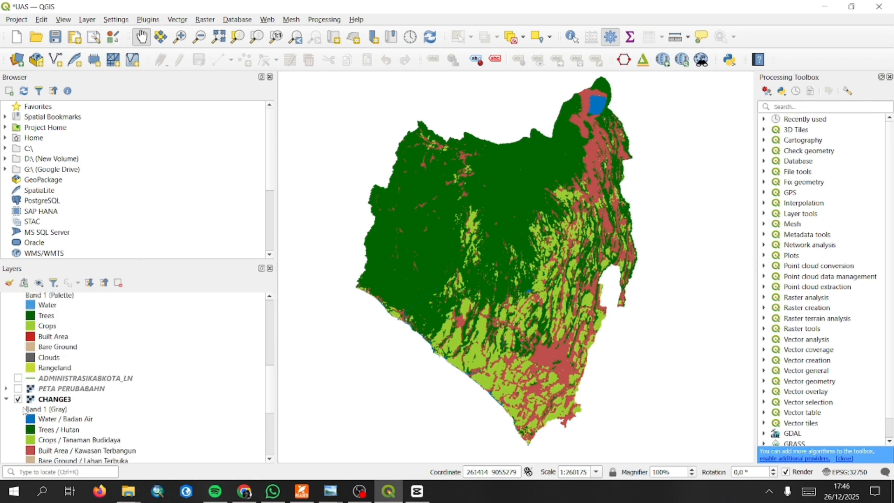
scroll(28, 405, "up", 10)
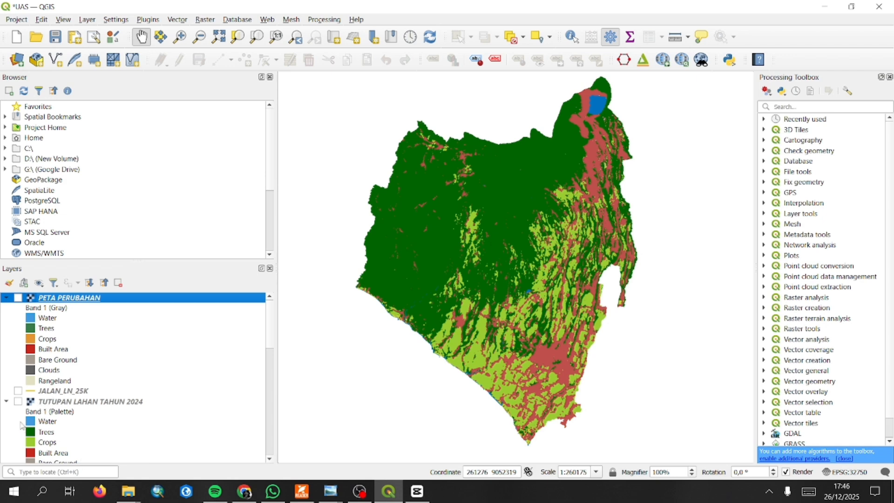
scroll(23, 421, "down", 3)
scroll(22, 419, "up", 3)
left_click(18, 402)
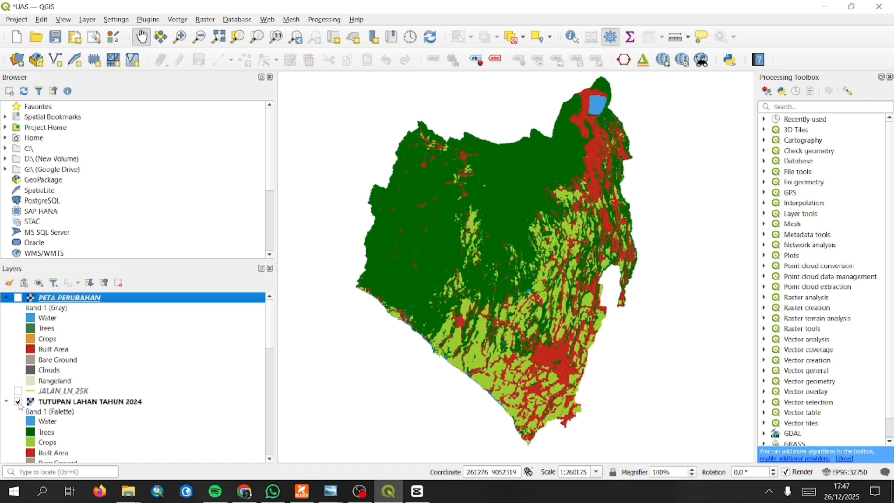
scroll(17, 426, "down", 3)
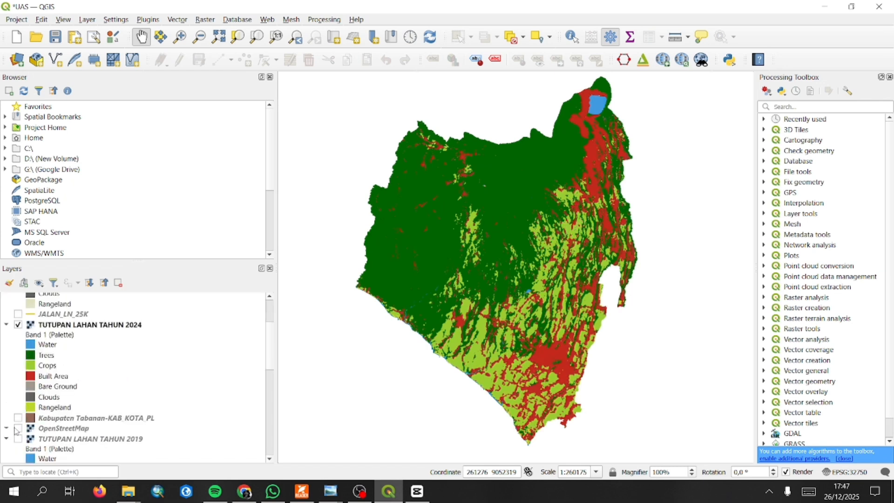
scroll(18, 419, "up", 3)
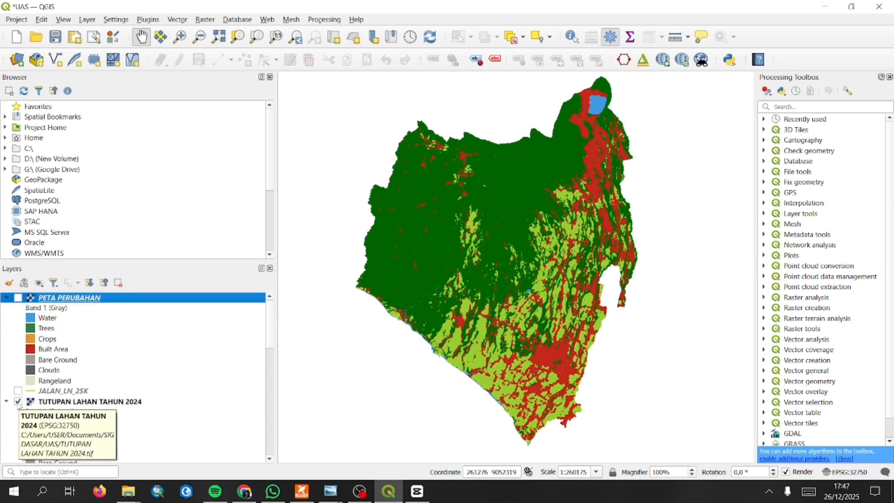
left_click(18, 403)
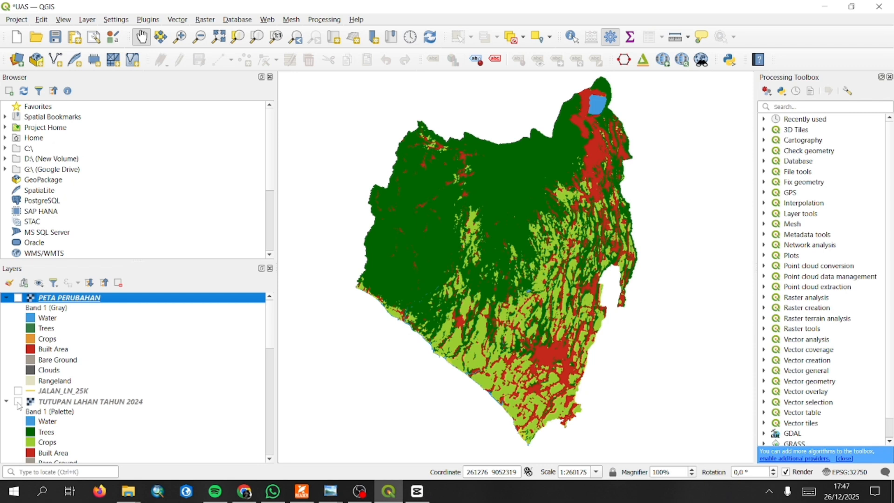
left_click(18, 403)
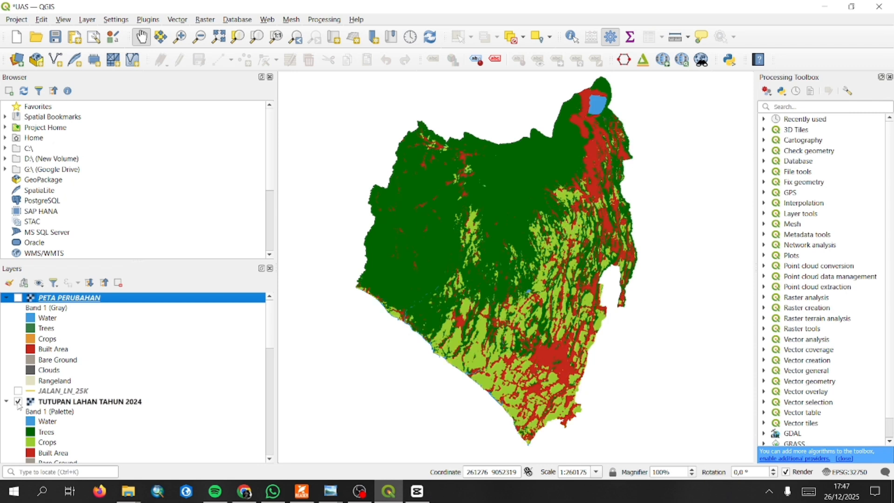
scroll(18, 405, "down", 4)
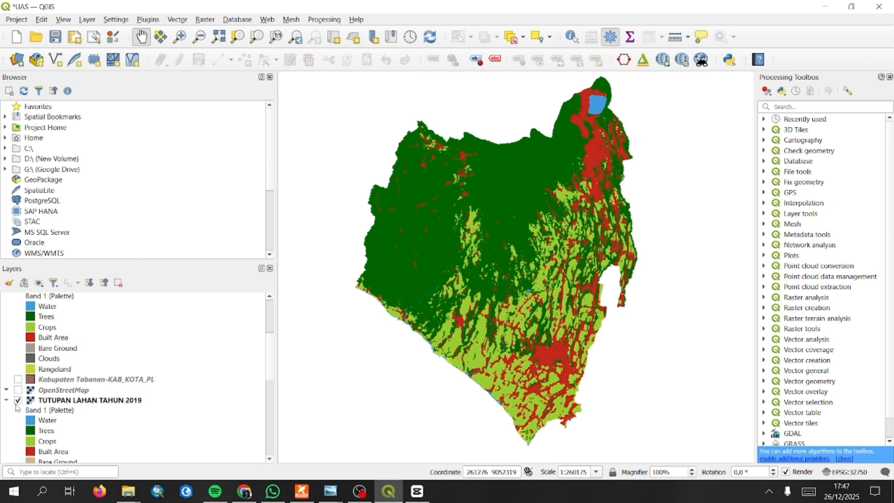
left_click(18, 403)
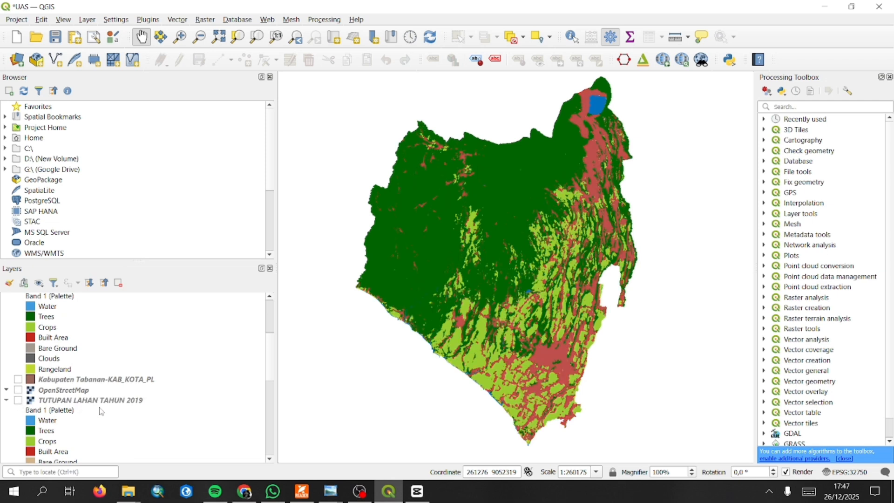